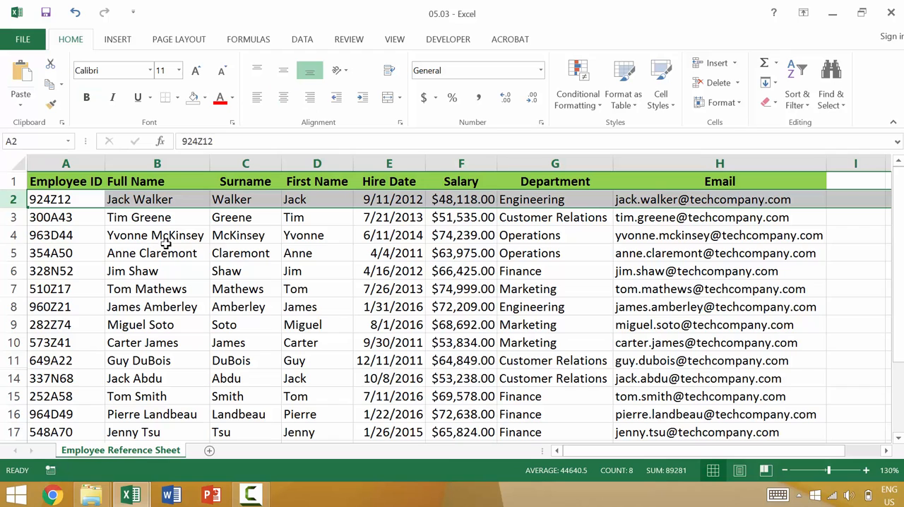
- Add a new blank worksheet to the workbook
left_click(175, 252)
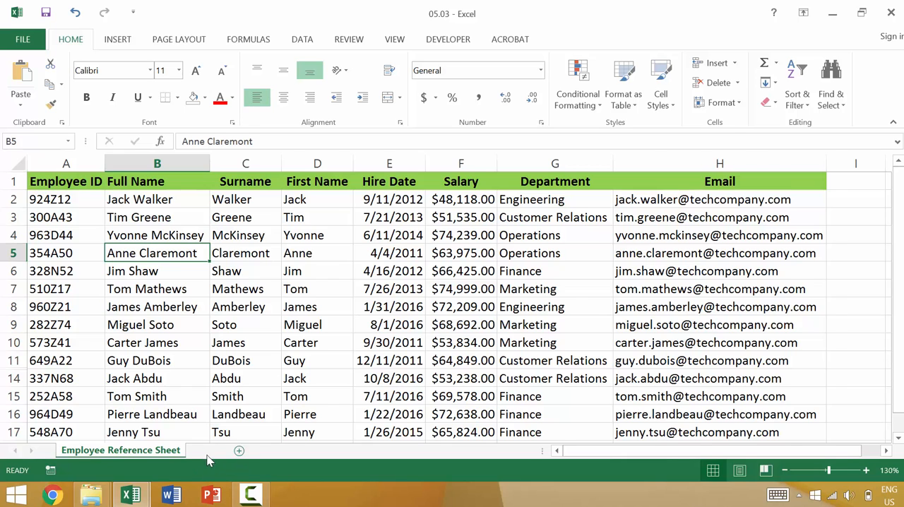
left_click(208, 451)
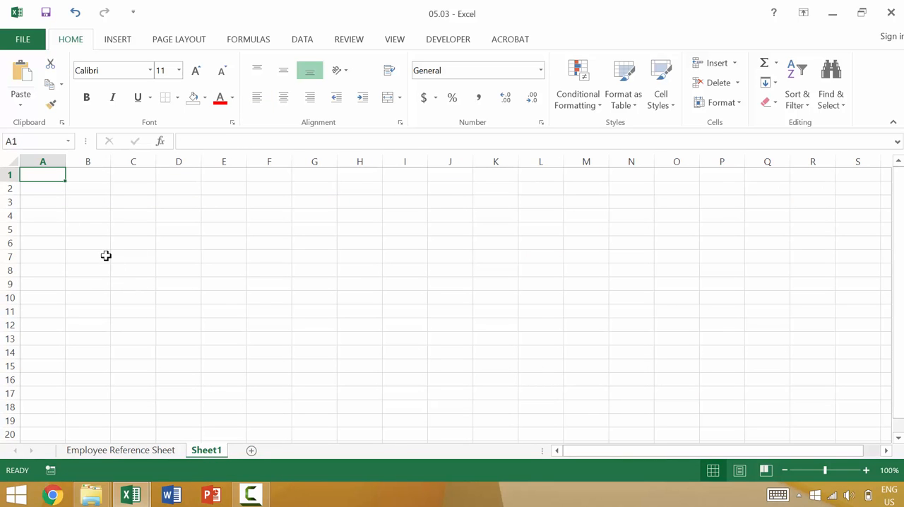
scroll(106, 257, "up", 4, "ctrl")
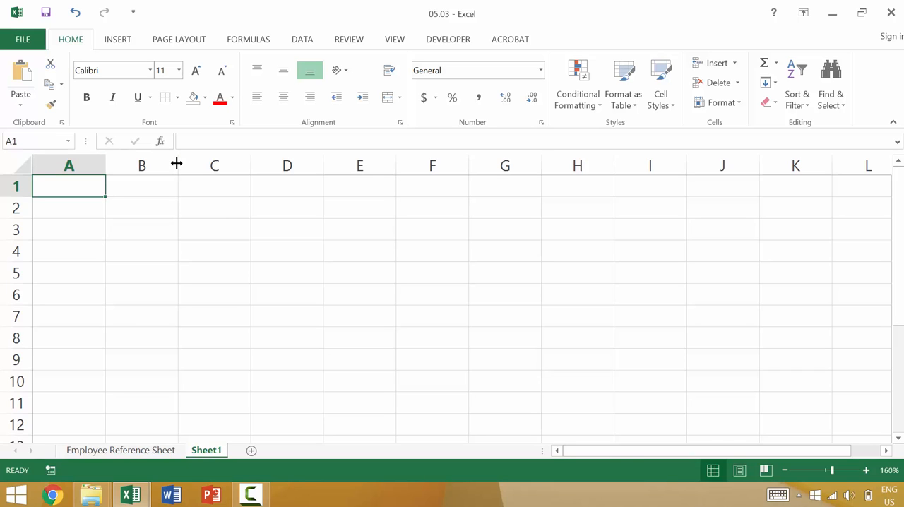
- Widen column B to more than double its width and narrow column A to less than half on the new sheet
left_click_drag(177, 163, 268, 169)
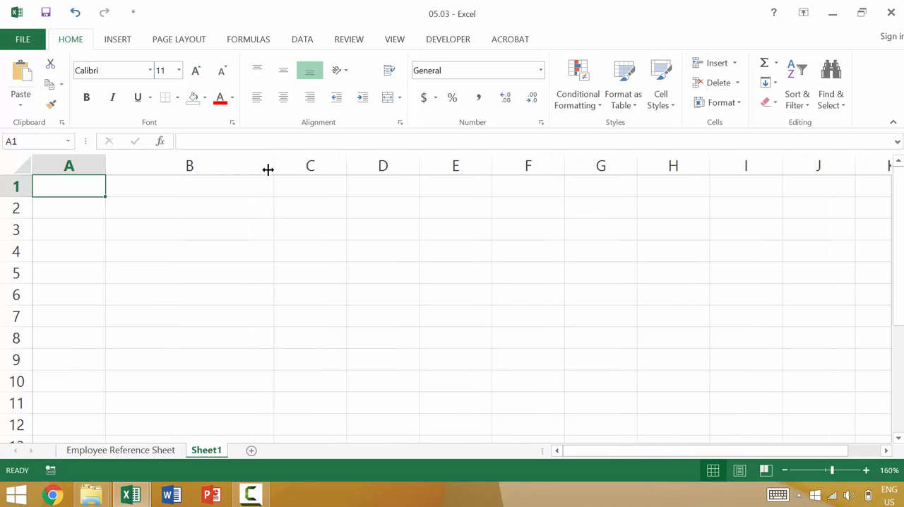
left_click(228, 178)
left_click_drag(105, 165, 64, 170)
left_click(111, 165)
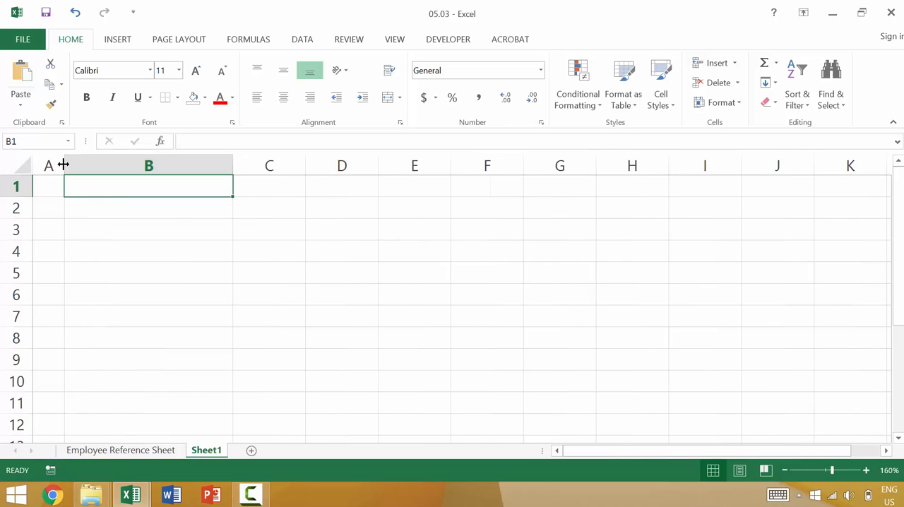
- Widen column C to about 38.64 and narrow column B until it is only slightly wider than column A
left_click(270, 163)
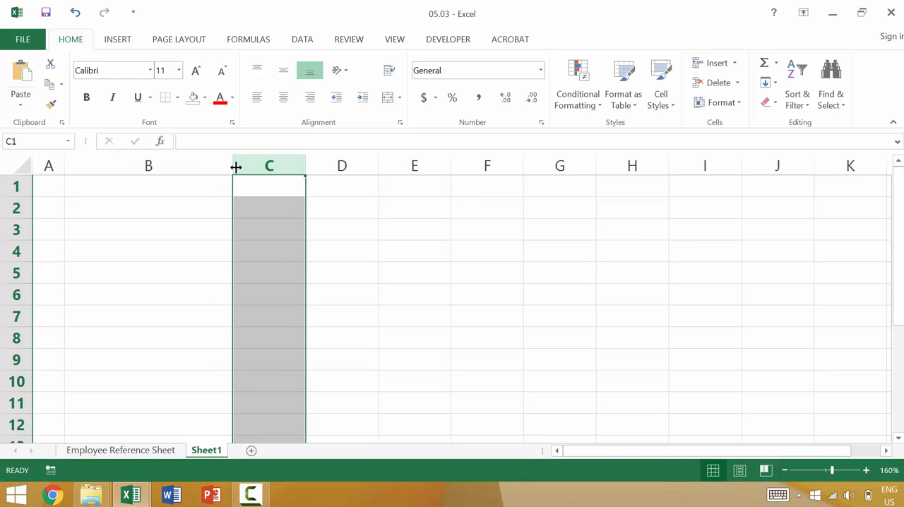
left_click_drag(236, 166, 181, 170)
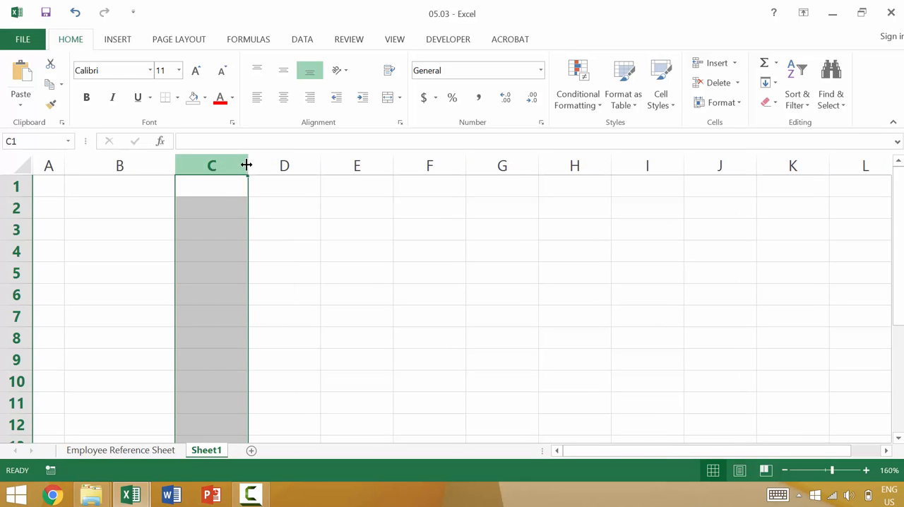
left_click_drag(250, 165, 381, 165)
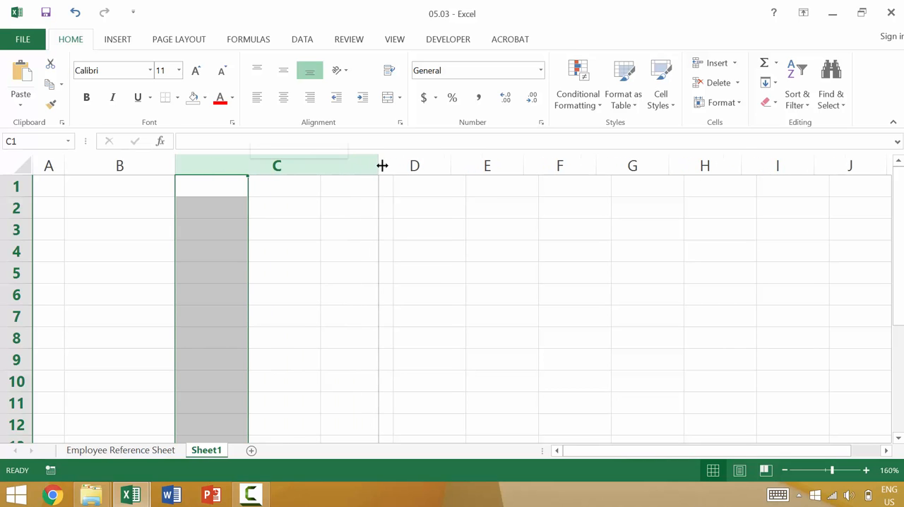
left_click(424, 165)
left_click(371, 168)
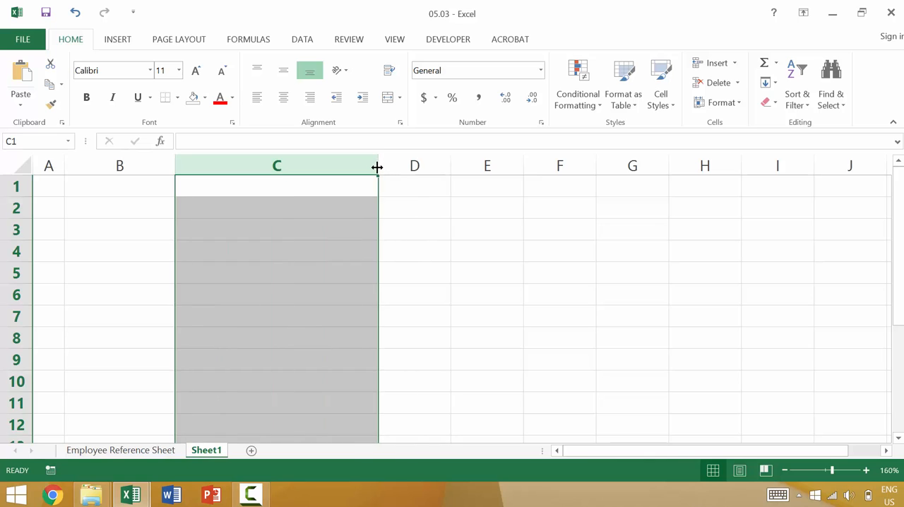
left_click_drag(377, 167, 500, 165)
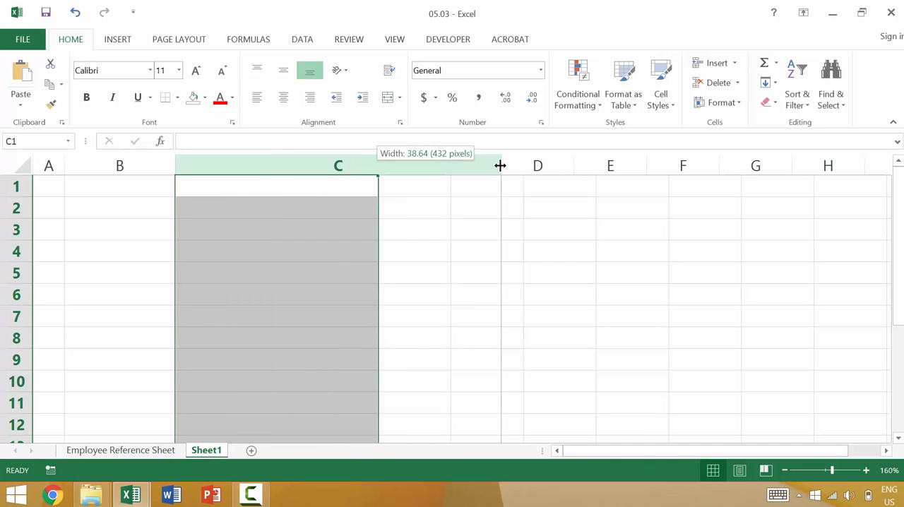
left_click_drag(499, 165, 499, 165)
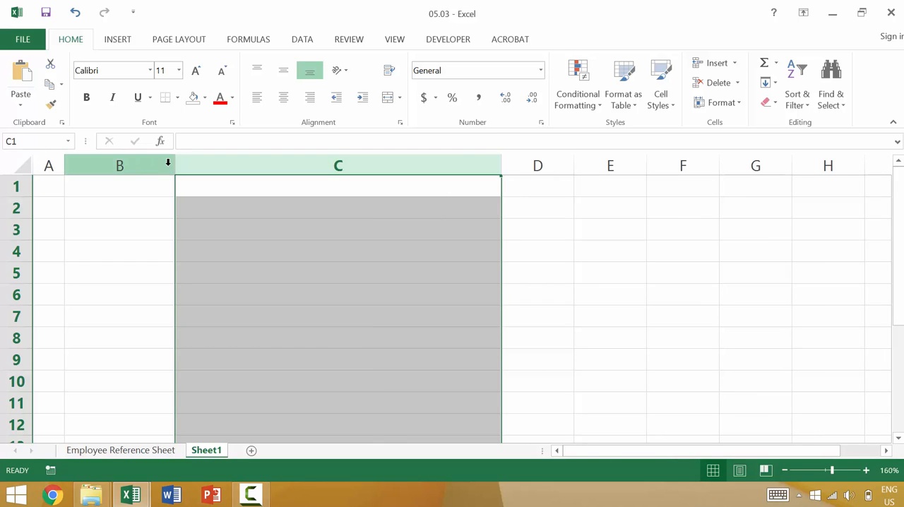
left_click_drag(176, 165, 103, 171)
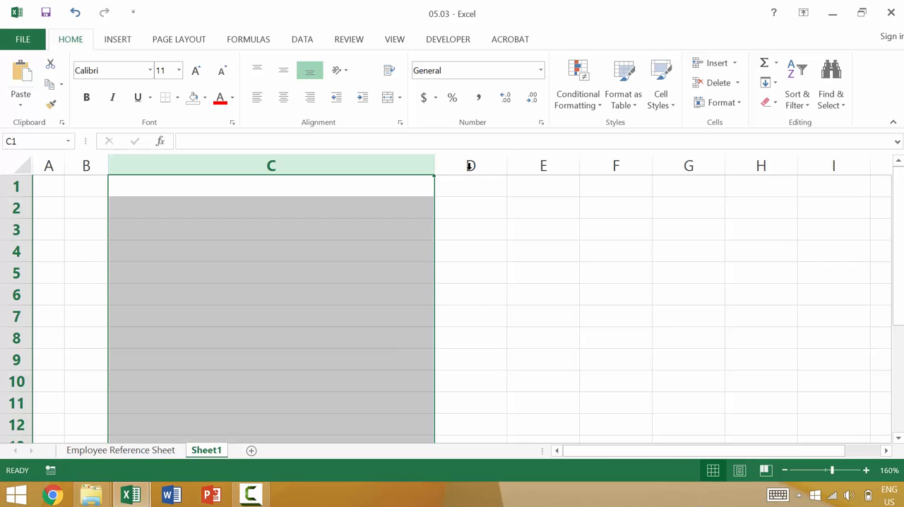
- Select columns E and F together and widen both equally to roughly twice their width
left_click(540, 166)
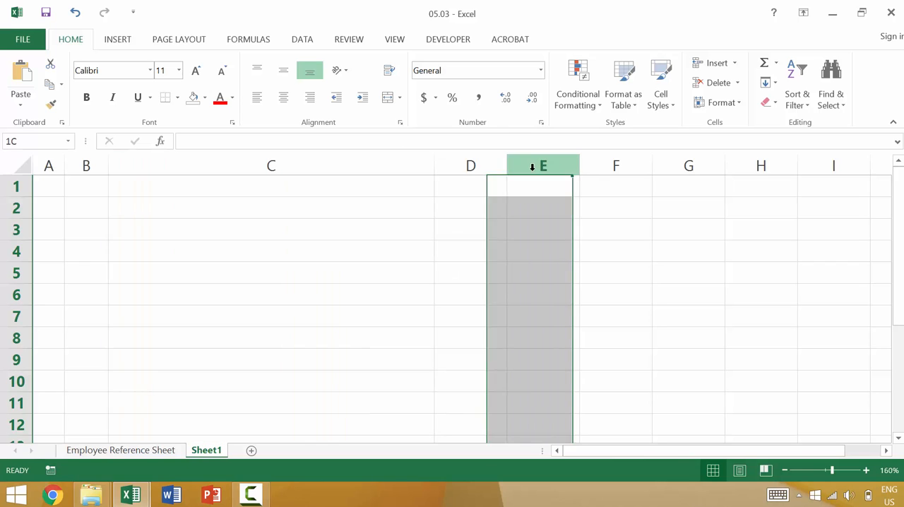
left_click(596, 161, "shift")
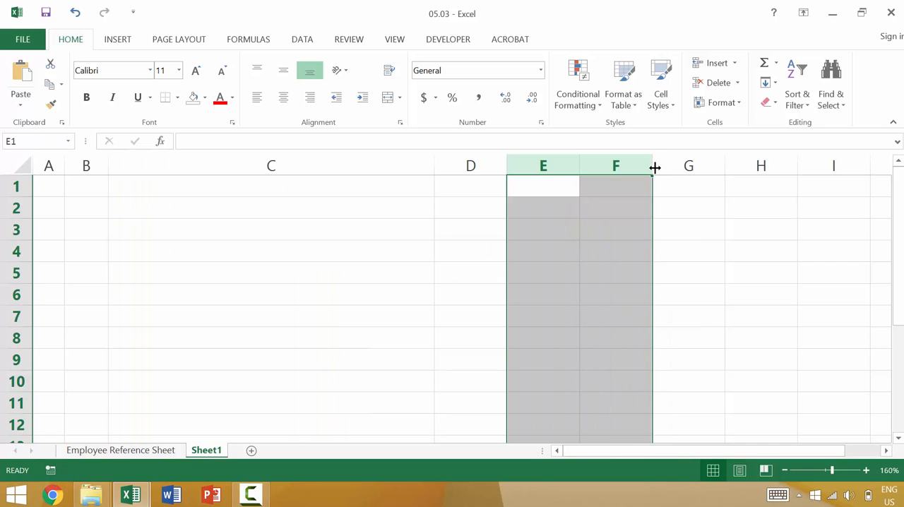
left_click_drag(652, 167, 739, 167)
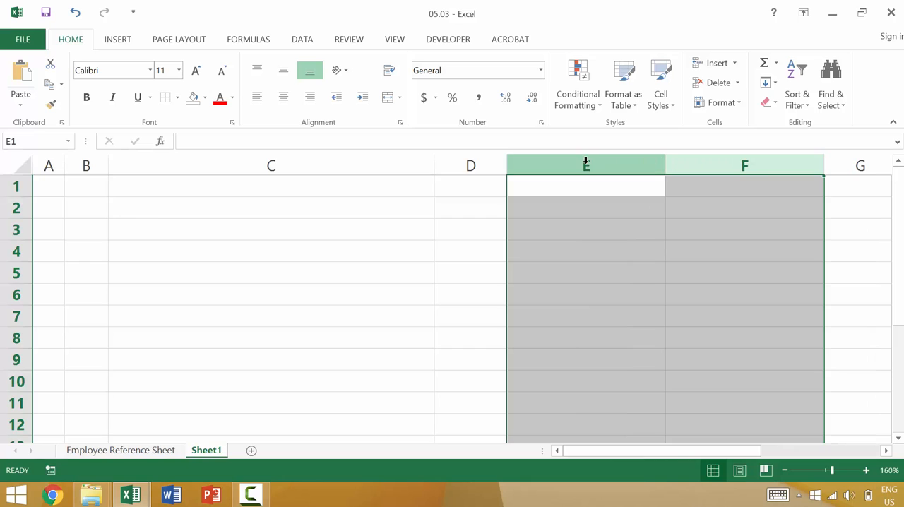
- Select columns D through F and resize them together so all three have the same width
left_click(469, 161)
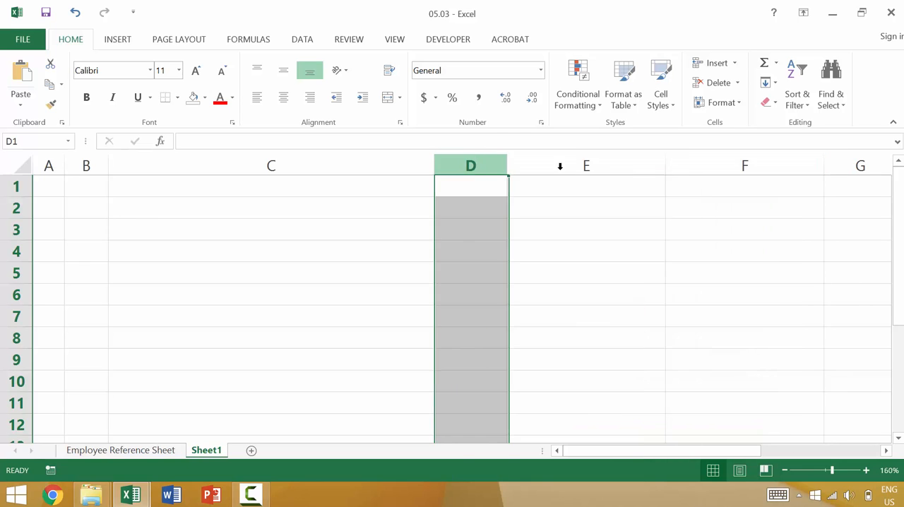
left_click(723, 161, "shift")
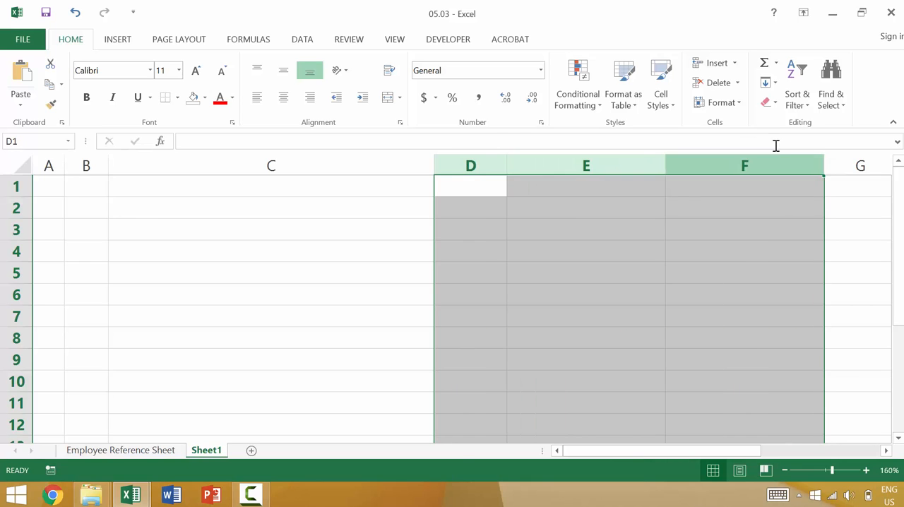
left_click_drag(822, 163, 807, 166)
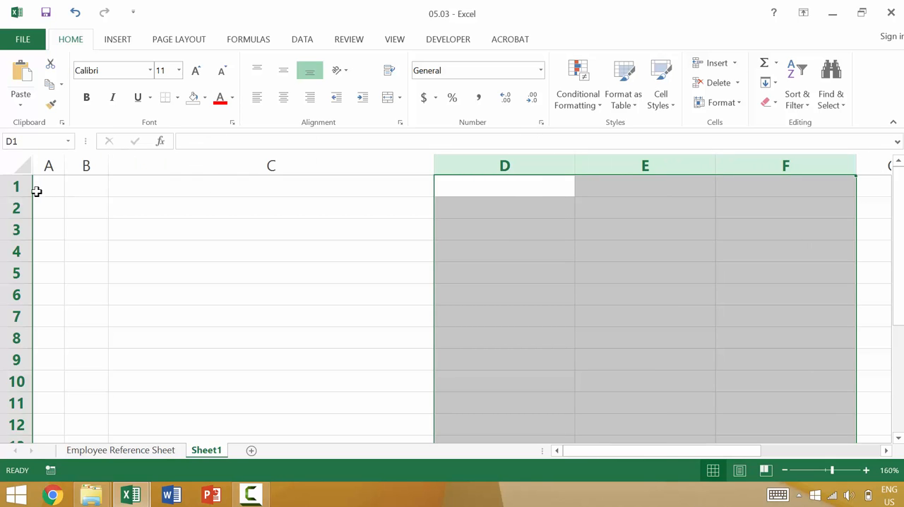
- Adjust the height of row 1 so it is slightly taller than the rows below
left_click_drag(23, 197, 18, 229)
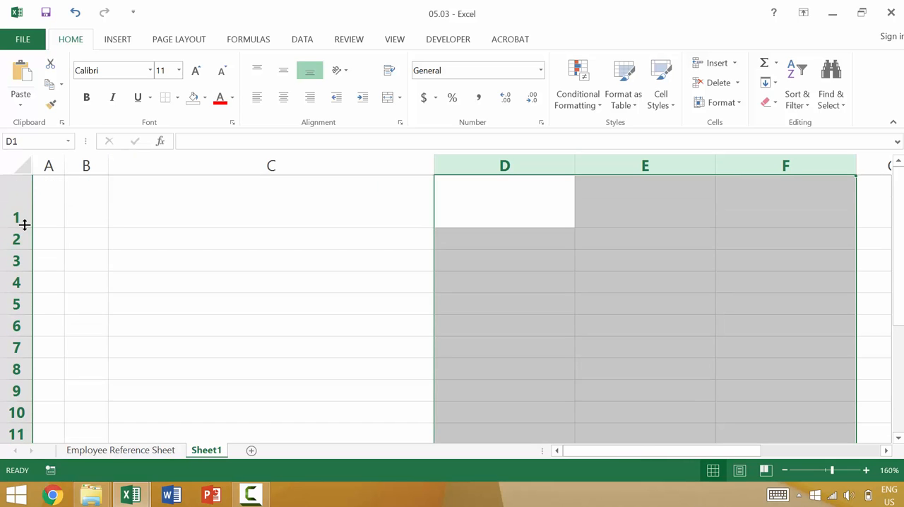
left_click_drag(22, 231, 25, 204)
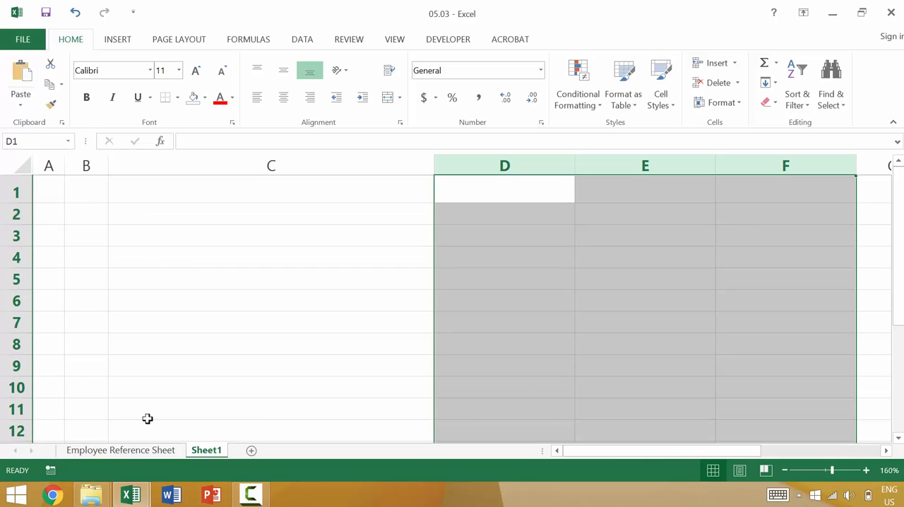
- Switch to Employee Reference Sheet and narrow the Department column until the Customer Relations entries are cut off
left_click(165, 450)
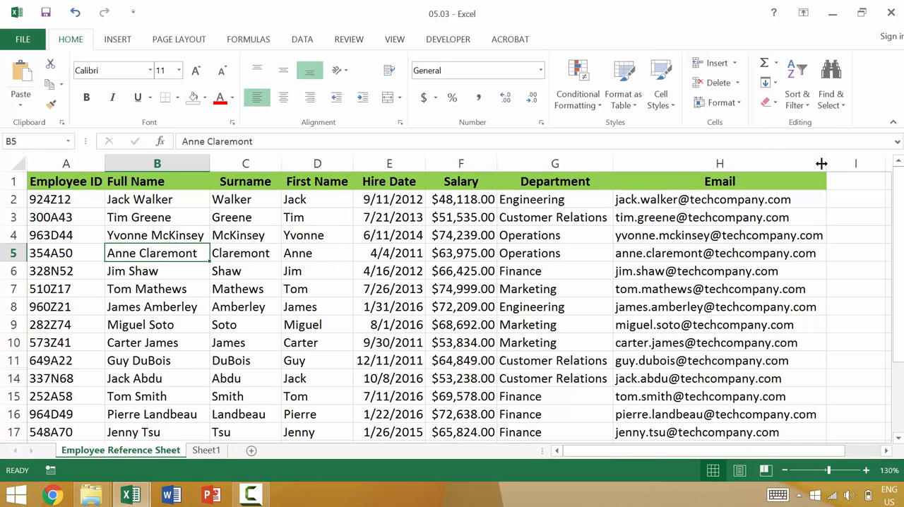
left_click(583, 161)
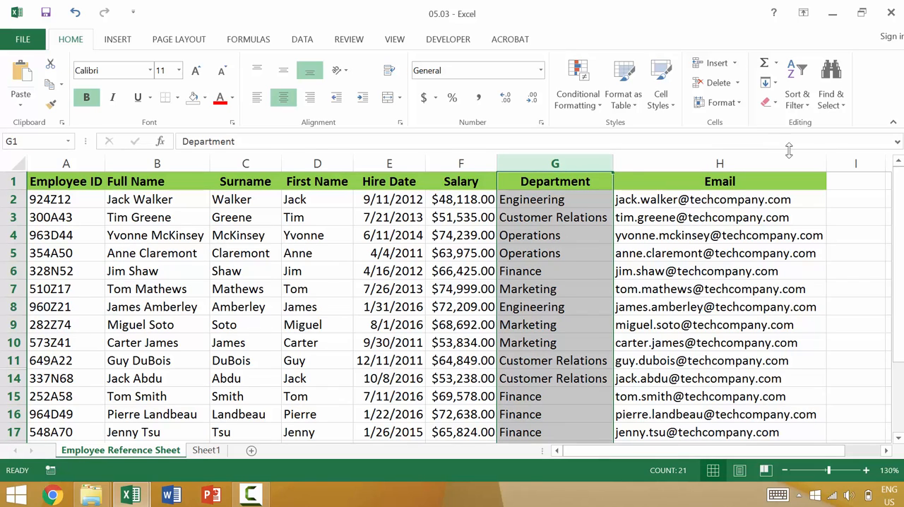
left_click_drag(618, 171, 581, 175)
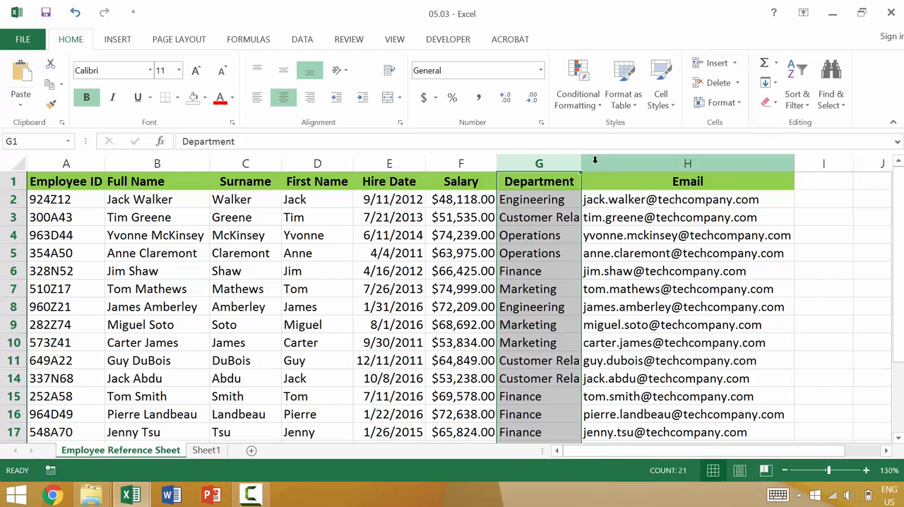
left_click(566, 210)
left_click(539, 220)
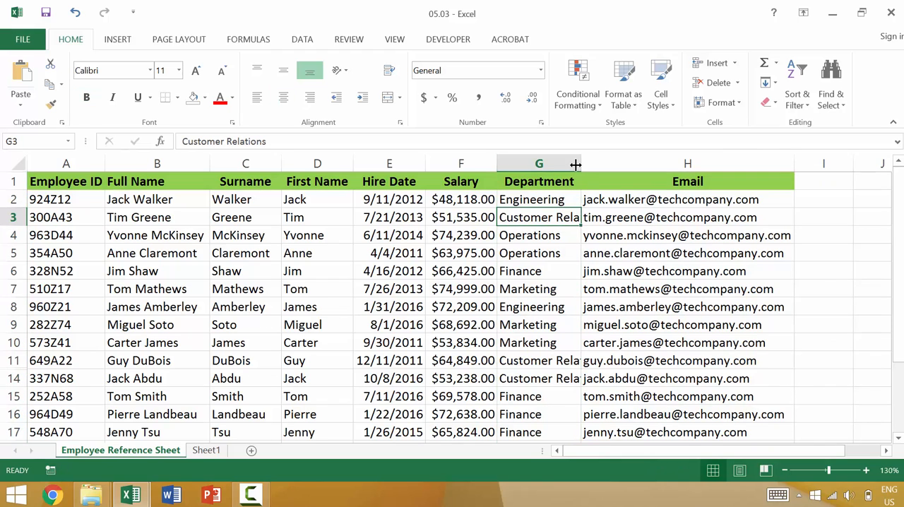
- Widen the Department column well past its text, and AutoFit it to its longest entry
left_click_drag(581, 159, 656, 155)
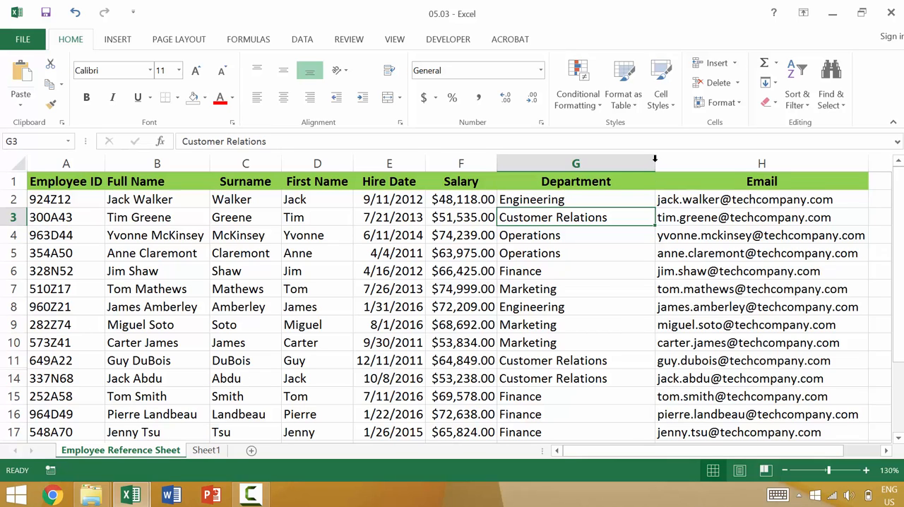
double_click(654, 159)
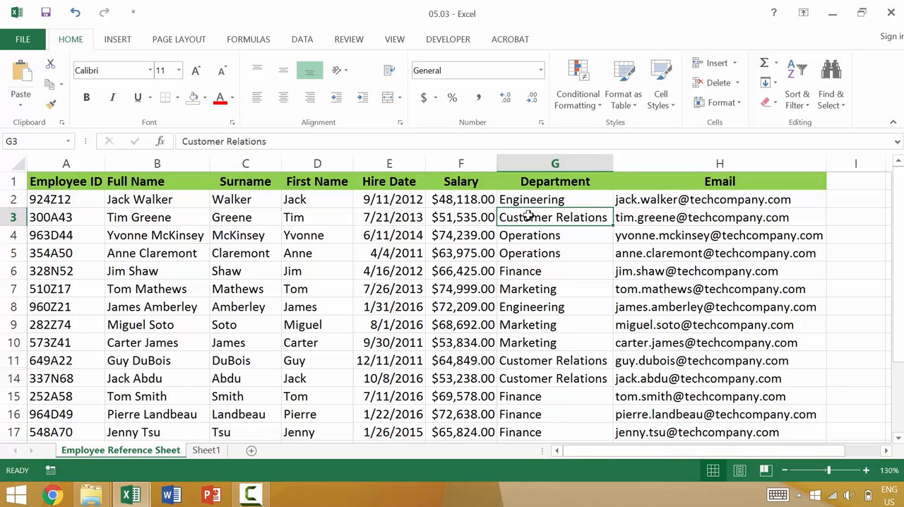
- Enter "Customer Relations and Service" in cell G24, below the last Department entry
scroll(554, 219, "down", 6)
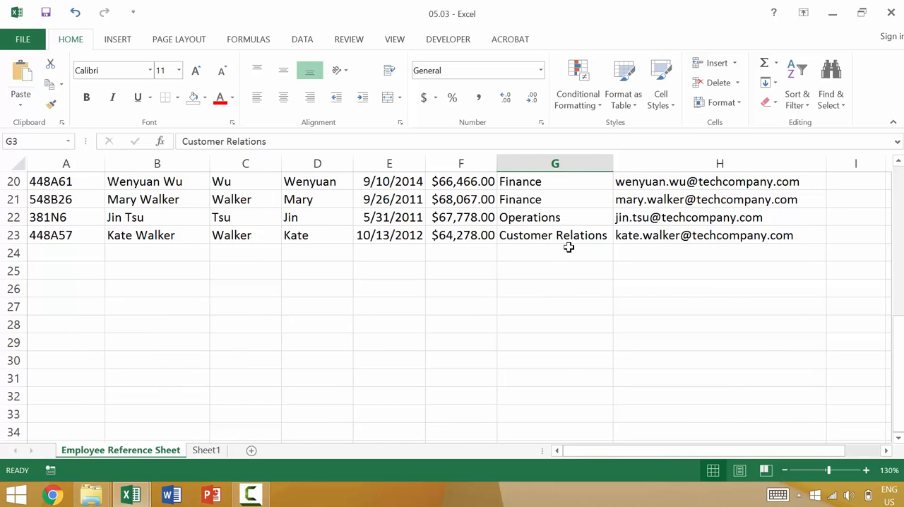
left_click(568, 249)
type("Cus")
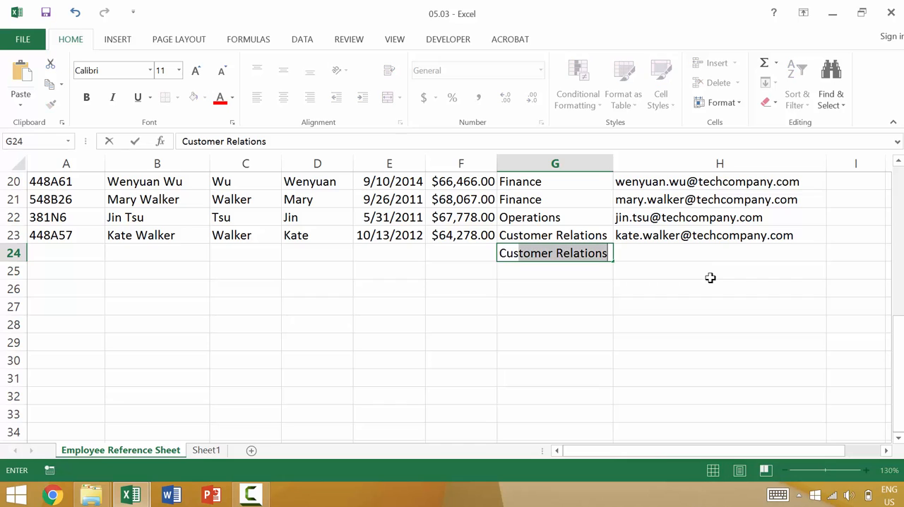
key("Tab")
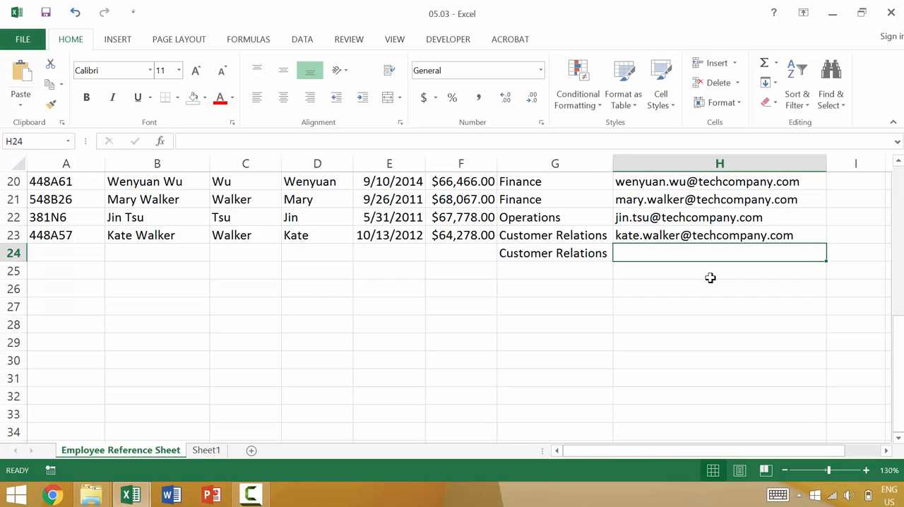
key("shift+Tab")
key("F2")
type("and Service")
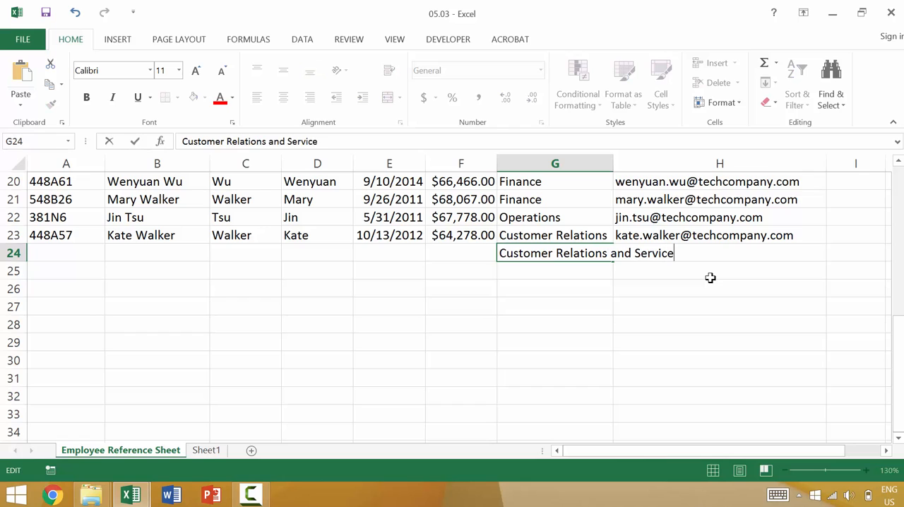
key("Return")
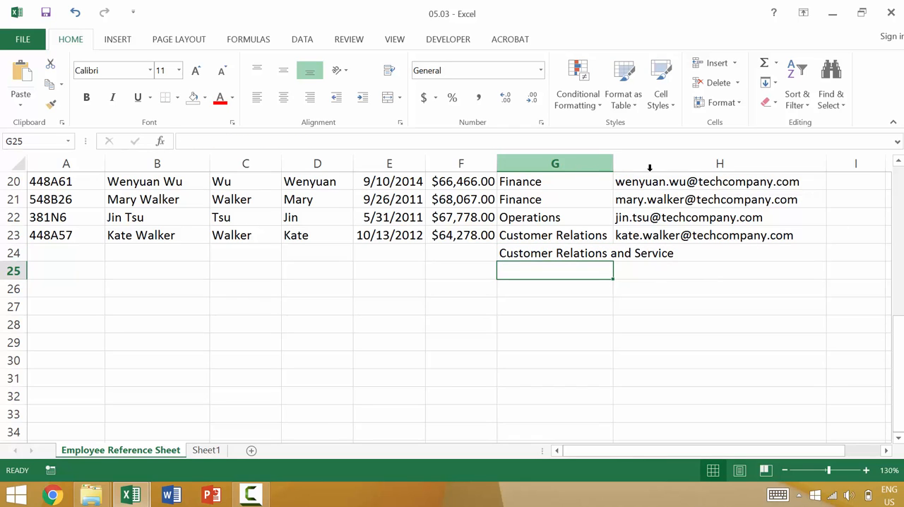
- Compare cells G24 and H24, and enter an employee's e-mail address in H24 beside the overflowing department text
left_click(657, 252)
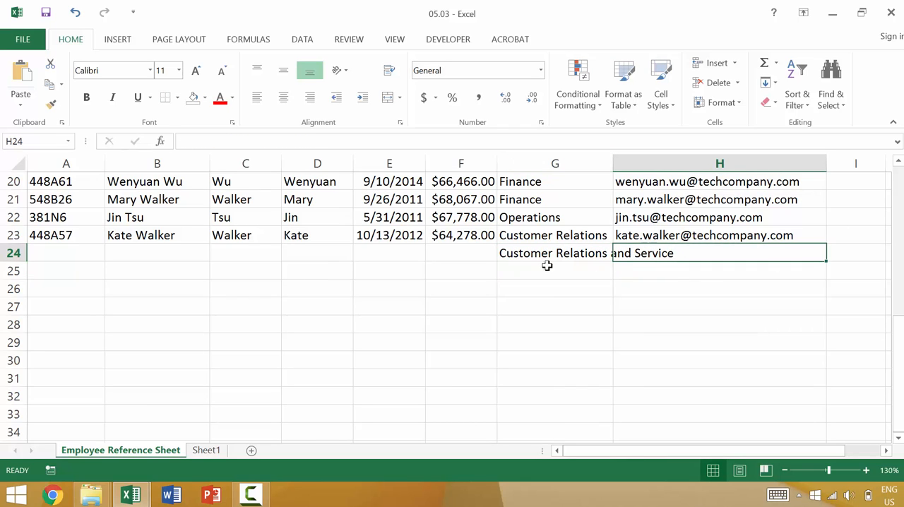
left_click(530, 252)
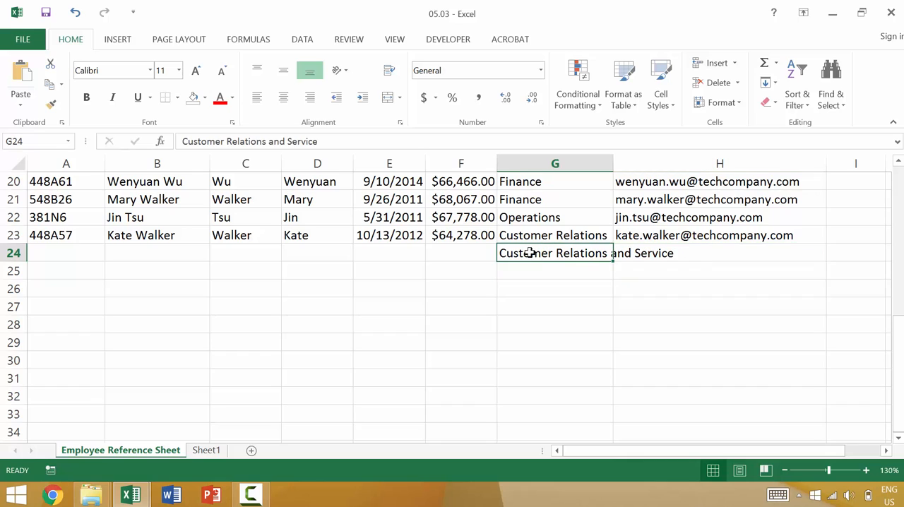
left_click(676, 254)
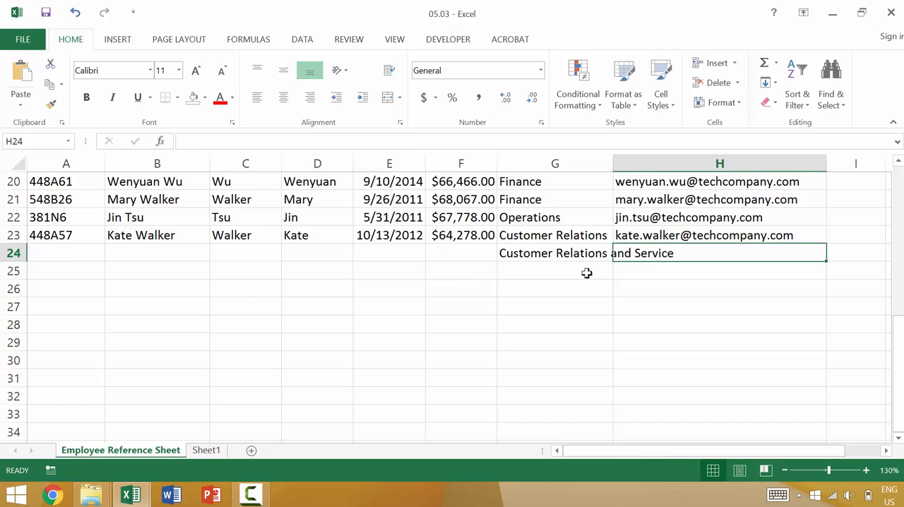
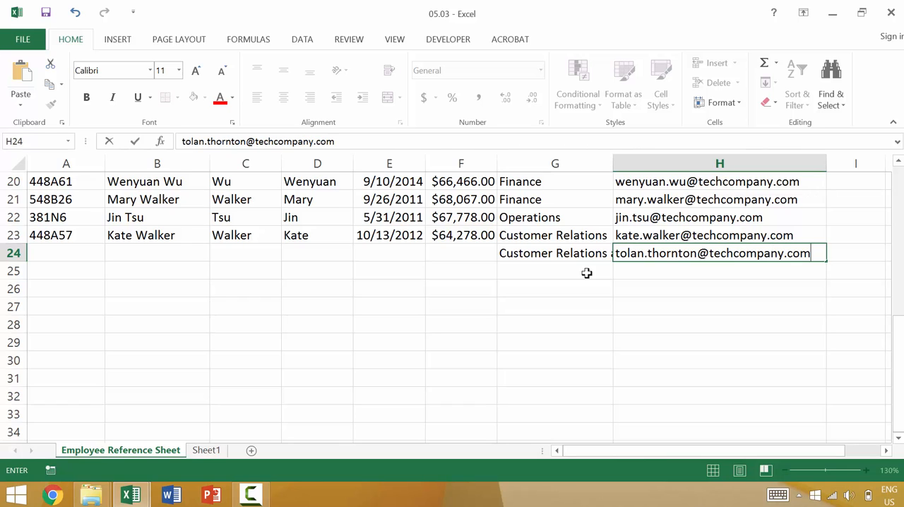
key("Return")
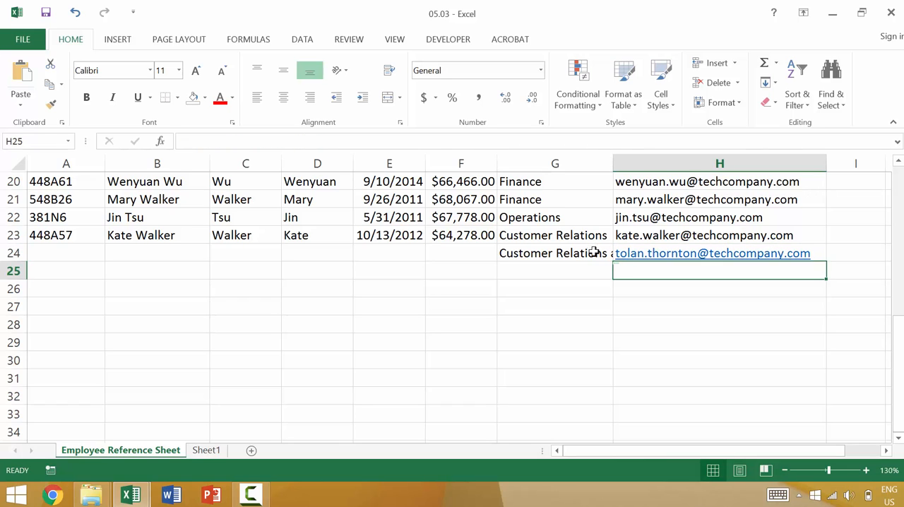
- AutoFit the Department column to its longest entry, "Customer Relations and Service", and review the sheet from its header row
double_click(612, 163)
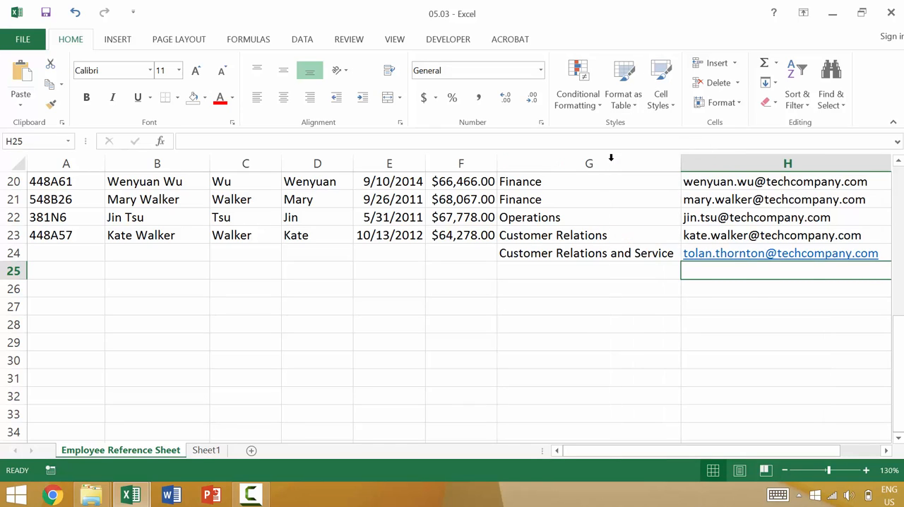
scroll(629, 315, "up", 1)
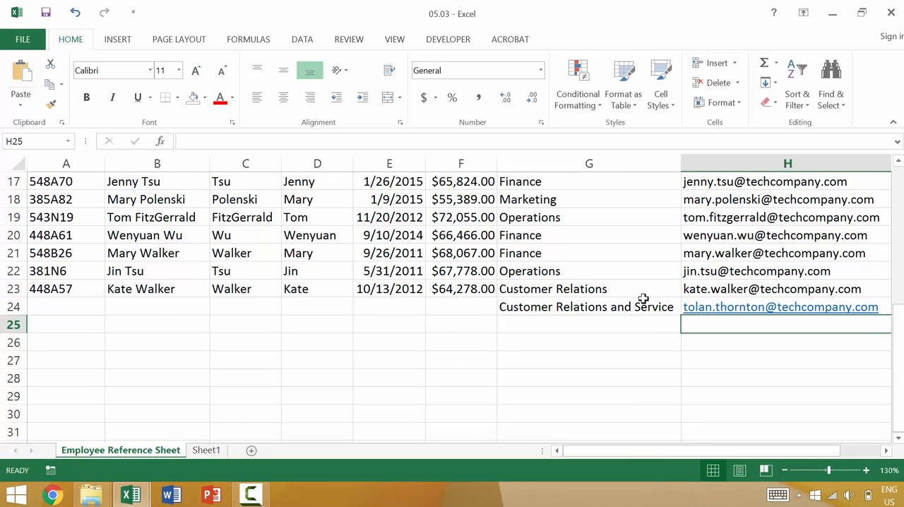
scroll(643, 298, "up", 5)
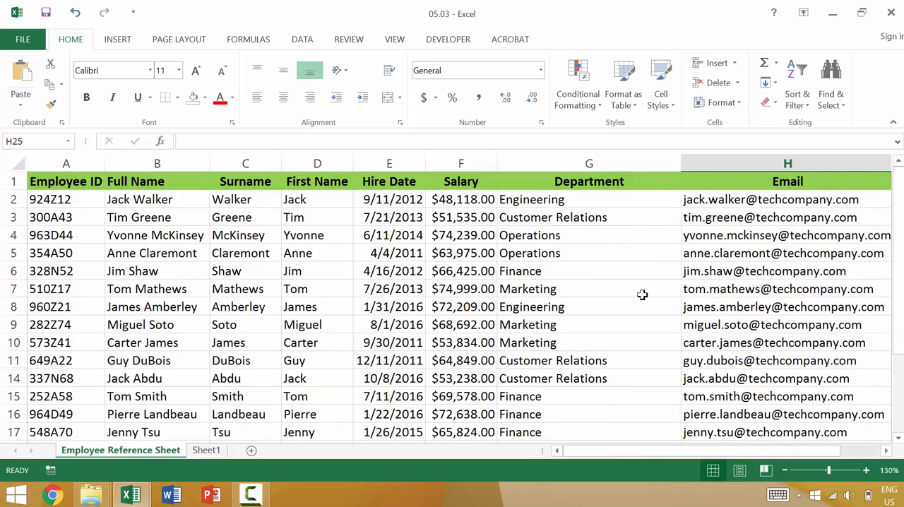
scroll(643, 294, "down", 5)
scroll(640, 294, "up", 5)
mouse_move(684, 161)
left_mouse_down()
mouse_move(721, 156)
mouse_move(682, 155)
left_mouse_up()
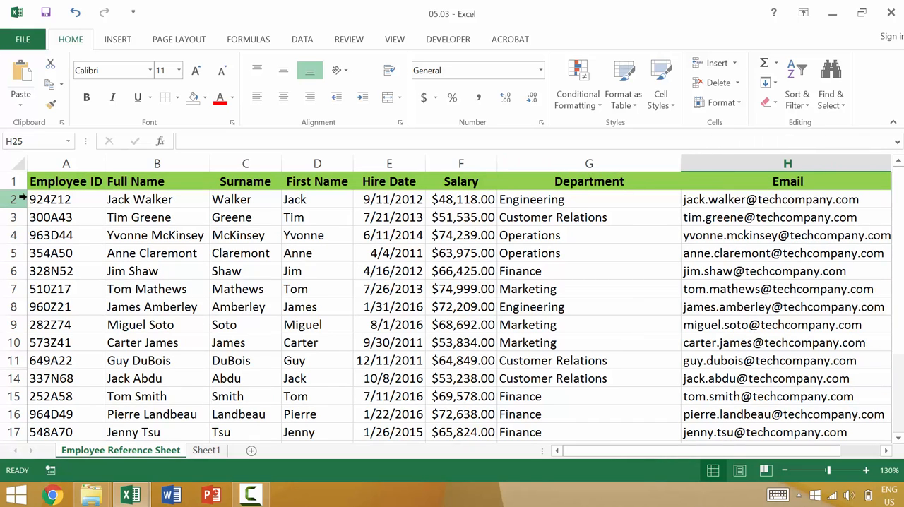
- Make row 1 noticeably taller, and narrow the Employee ID column until its header is cut off before AutoFitting it
left_click(70, 180)
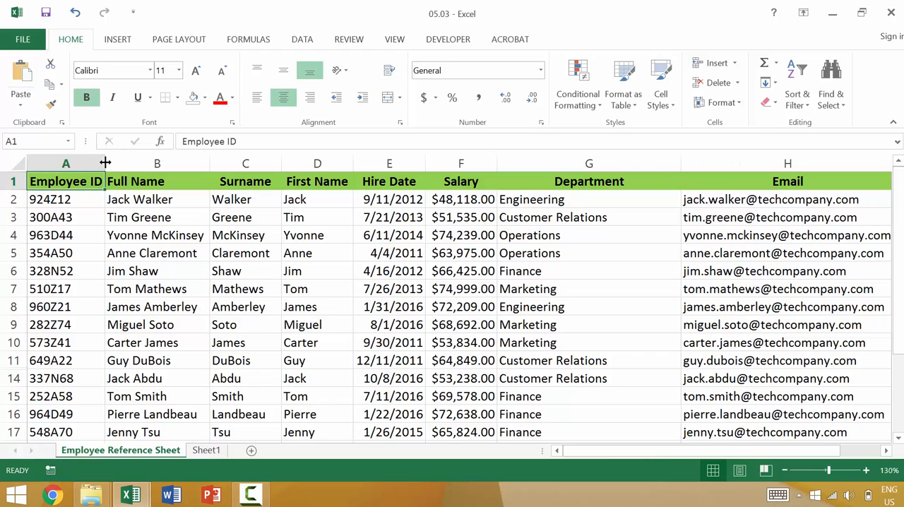
left_click_drag(105, 162, 90, 163)
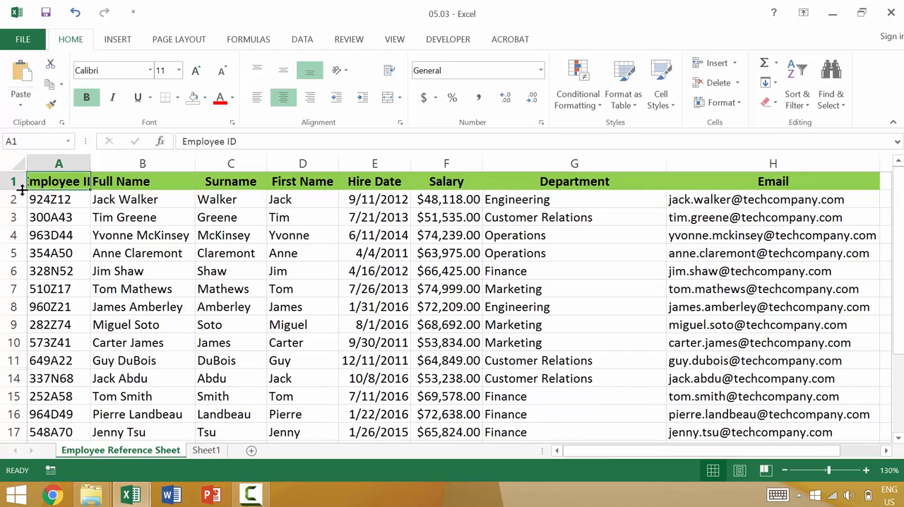
left_click_drag(21, 189, 17, 203)
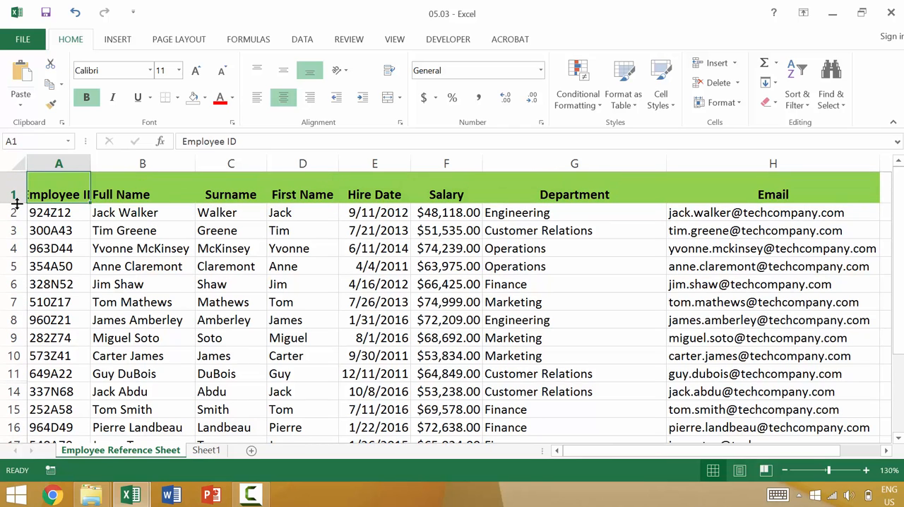
double_click(91, 159)
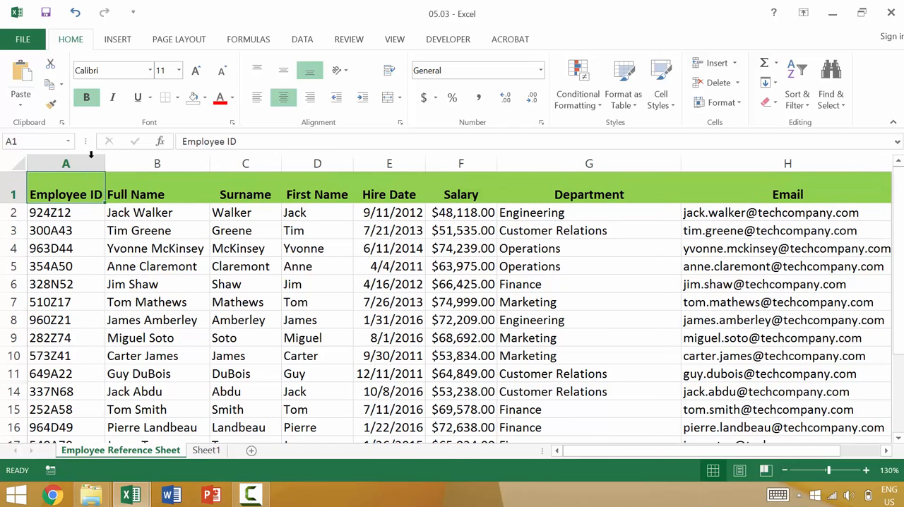
- Enlarge the Employee ID header in A1 to 16 pt, and fit row 1's height and column A's width to it
left_click(196, 69)
left_click(196, 71)
left_click(195, 72)
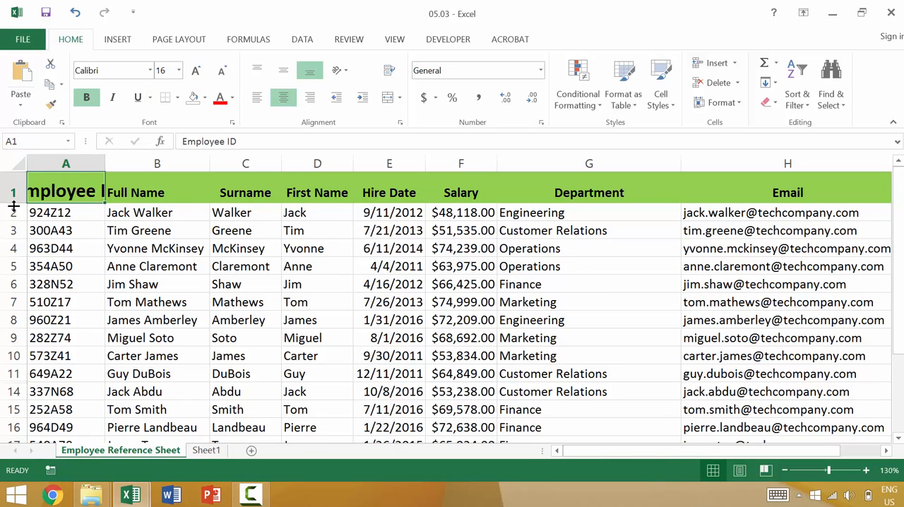
left_click_drag(13, 205, 13, 199)
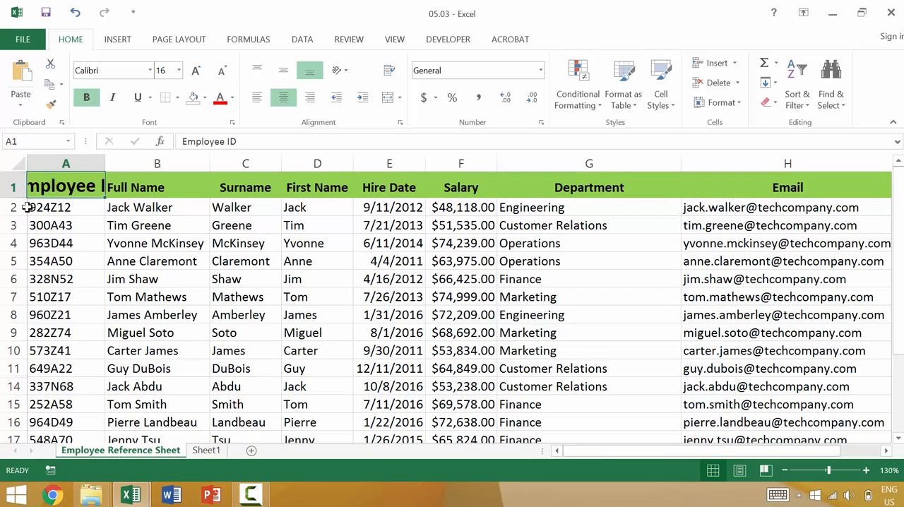
double_click(105, 164)
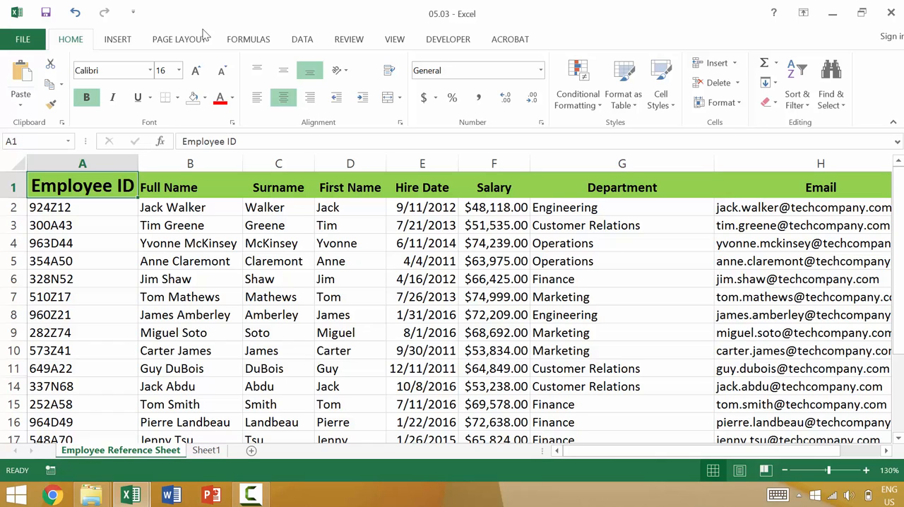
left_click(48, 162)
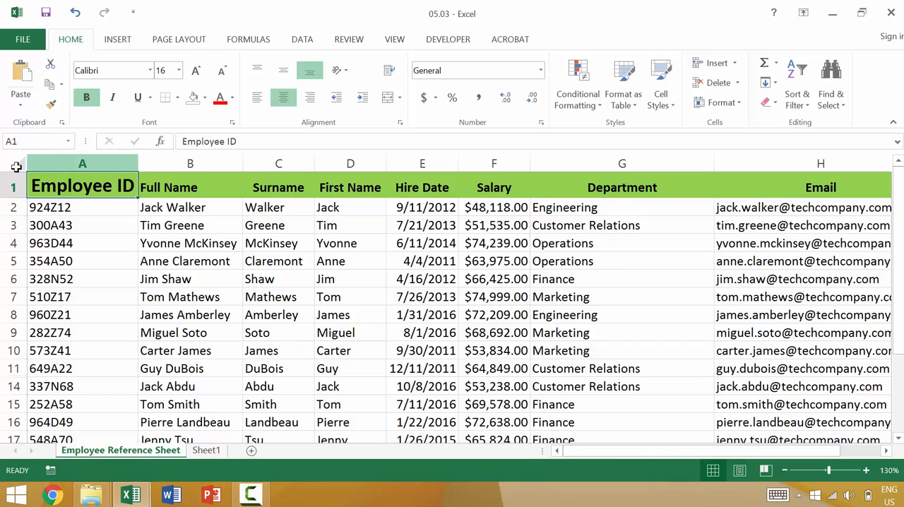
left_click(15, 162)
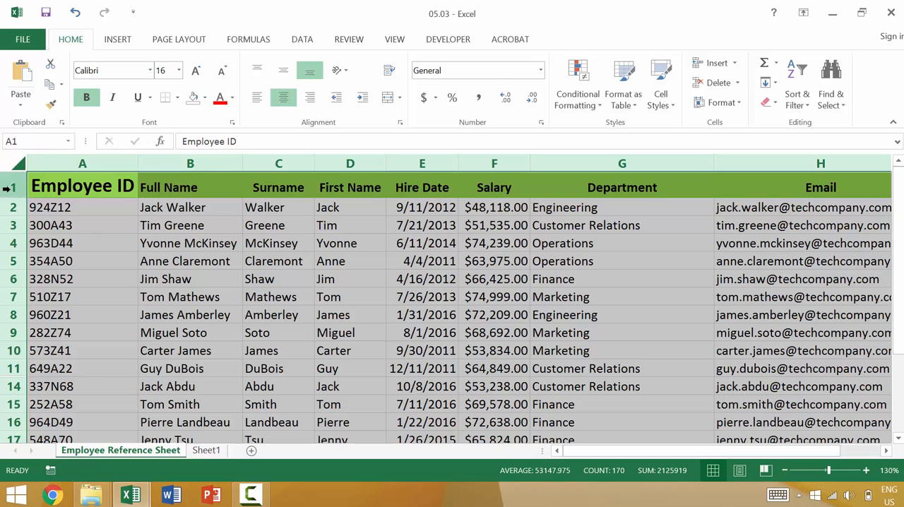
left_click(63, 210)
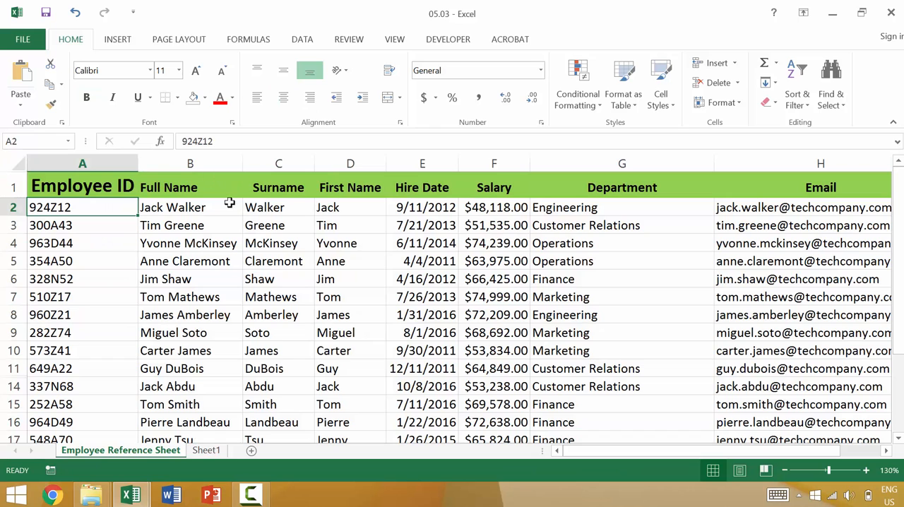
- Narrow the Full Name column until longer names are cut off, and reduce the Department column's width by about a third
left_click_drag(242, 163, 206, 168)
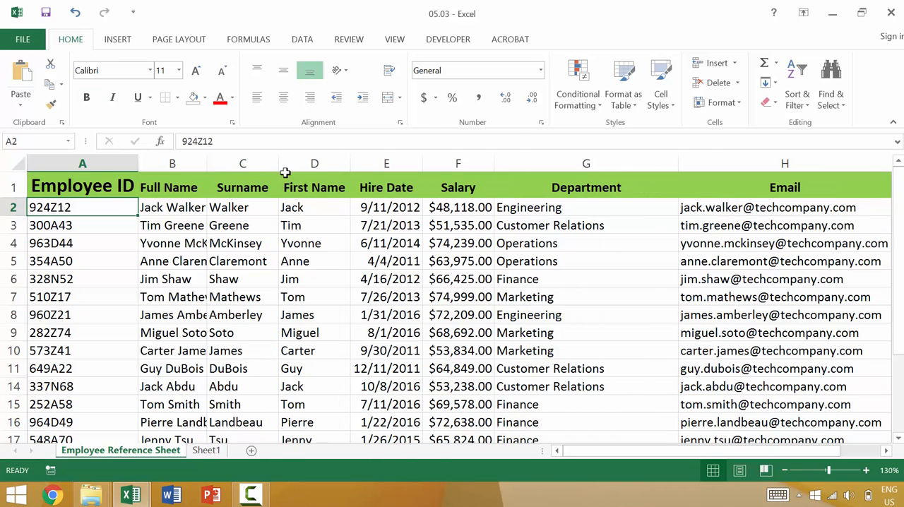
left_click(649, 164)
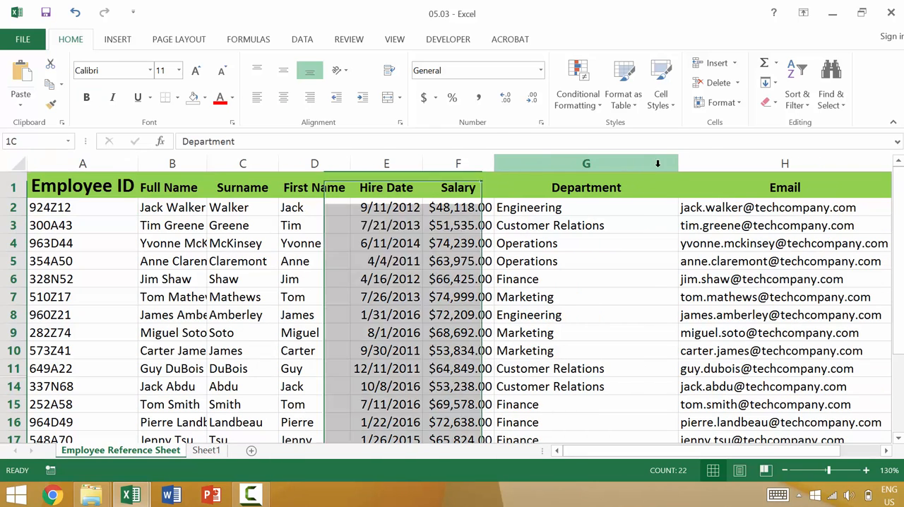
left_click_drag(684, 161, 615, 168)
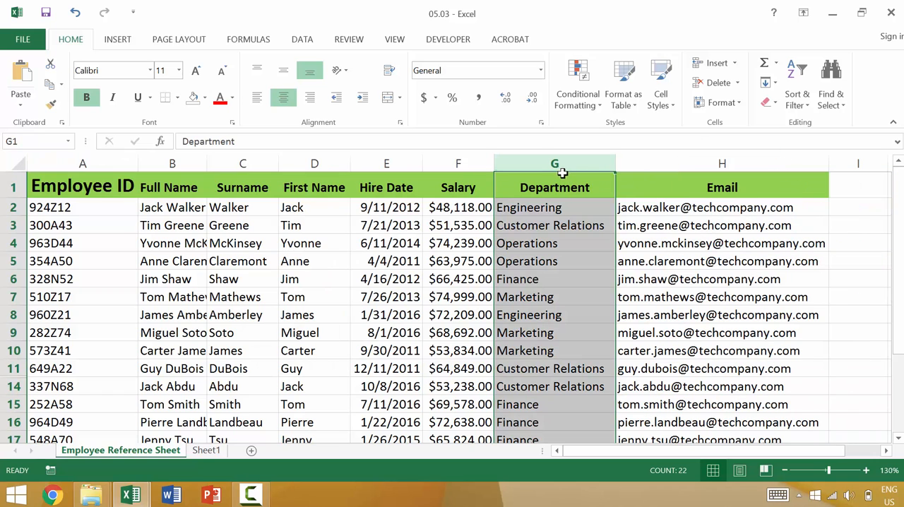
- Shrink rows 2 through 6 together to about half their height so their text is cut off
left_click(11, 207)
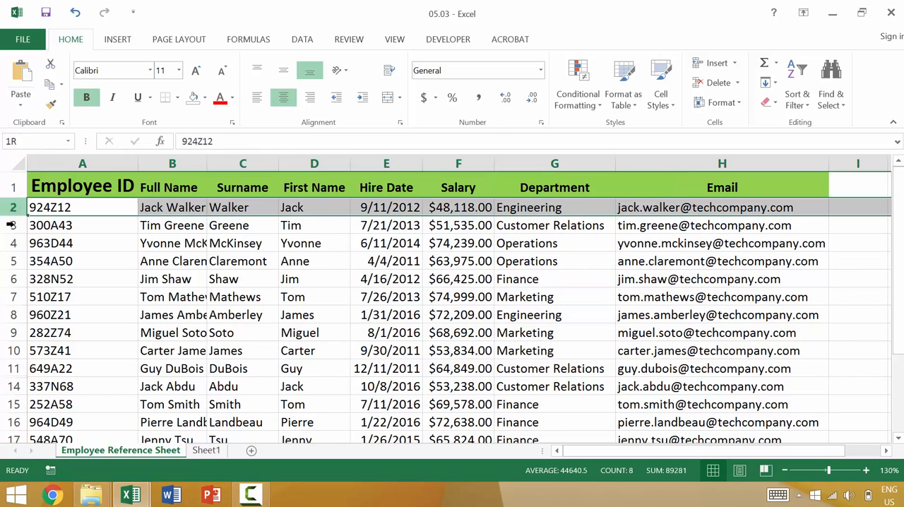
left_click(14, 279, "shift")
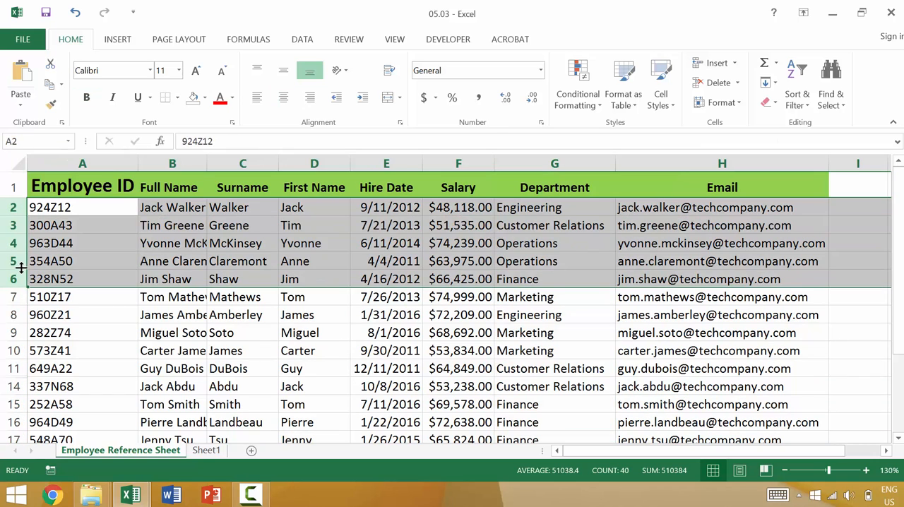
left_click_drag(21, 268, 21, 260)
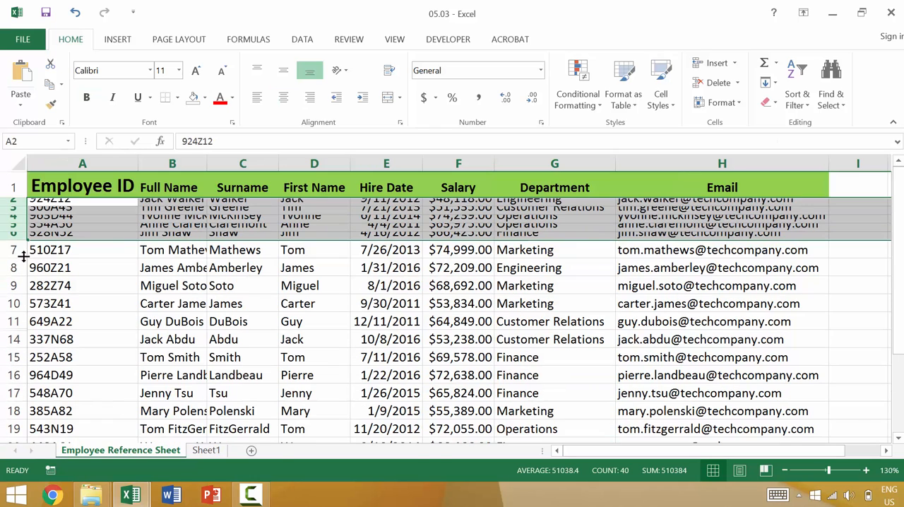
left_click(185, 267)
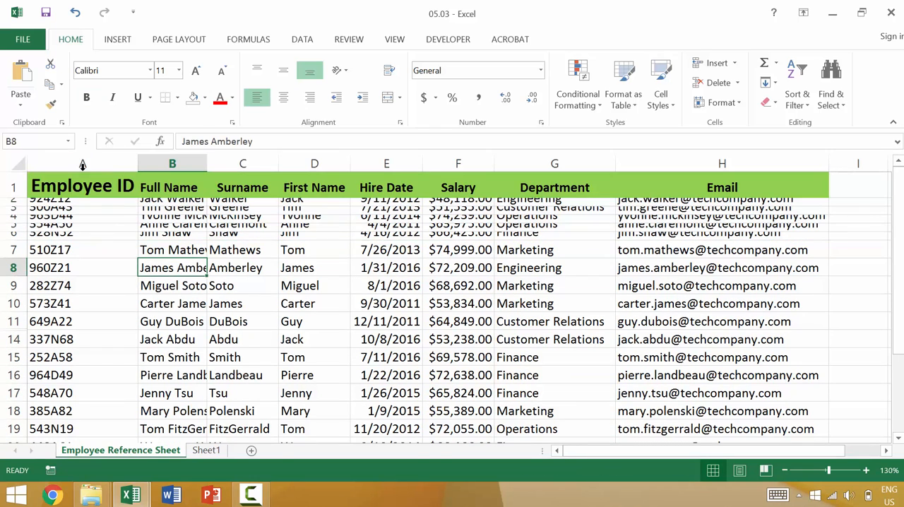
- Select the entire sheet and AutoFit all column widths and all row heights to their contents
left_click(14, 164)
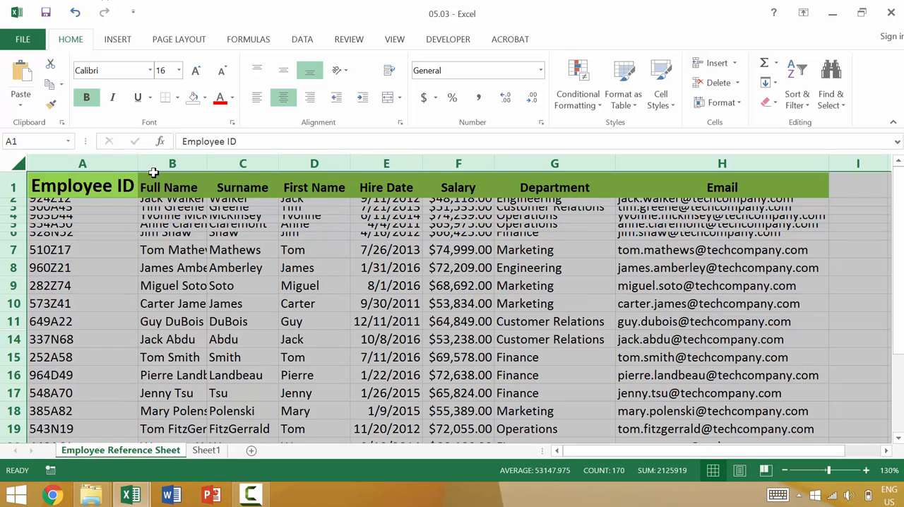
double_click(209, 163)
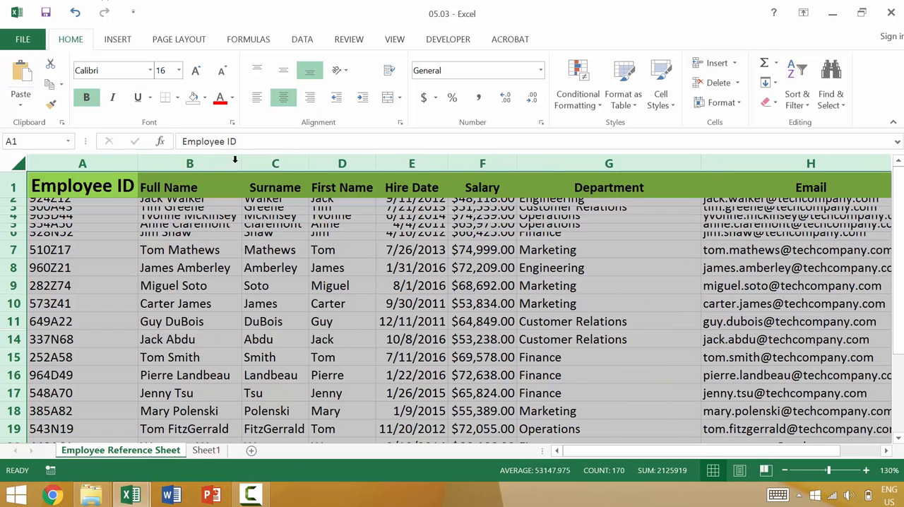
scroll(621, 284, "down", 4)
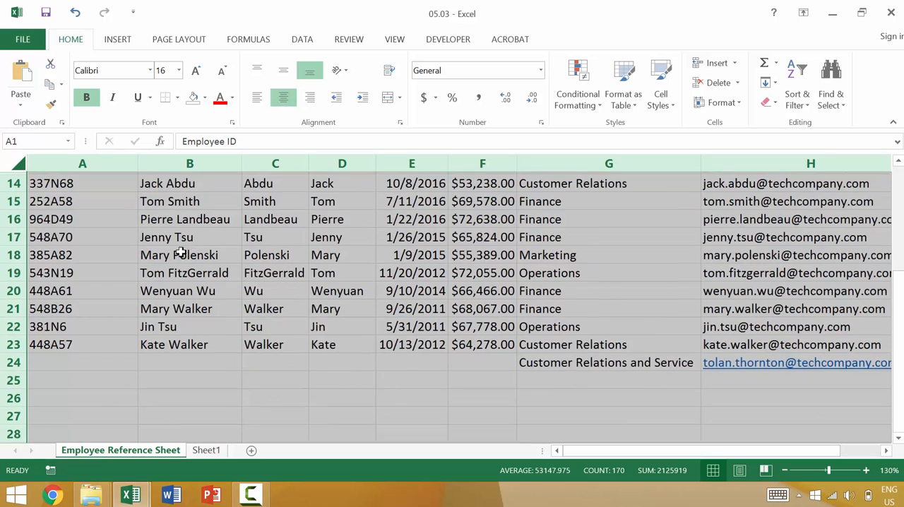
scroll(180, 253, "up", 5)
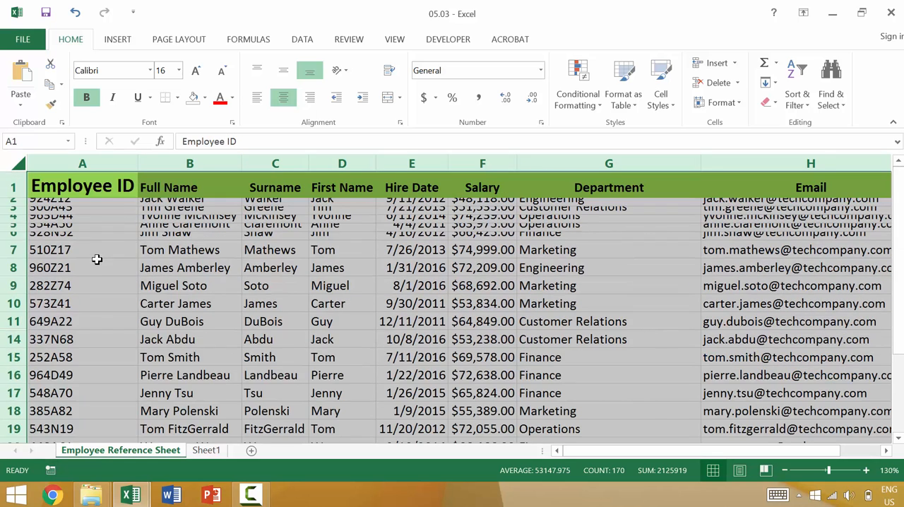
double_click(22, 208)
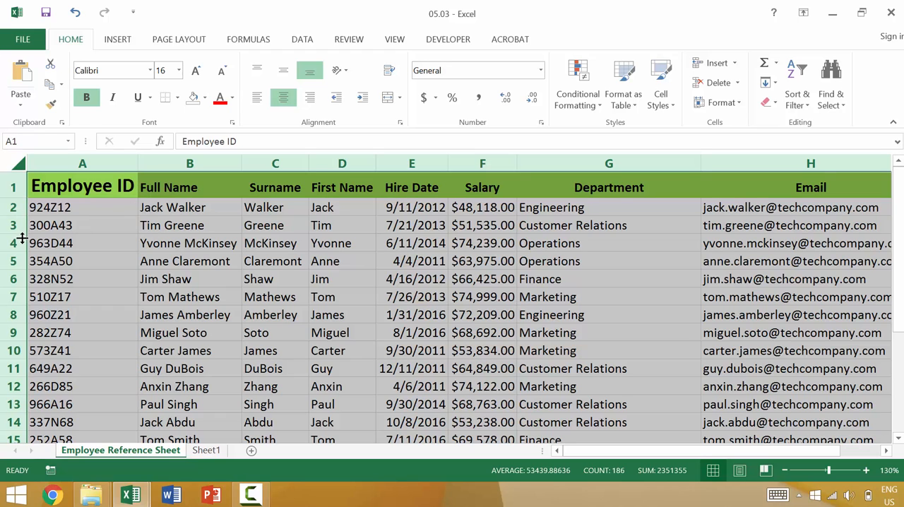
- Shrink all rows of the selected sheet to thin slivers and undo that height change
left_click_drag(19, 232, 22, 218)
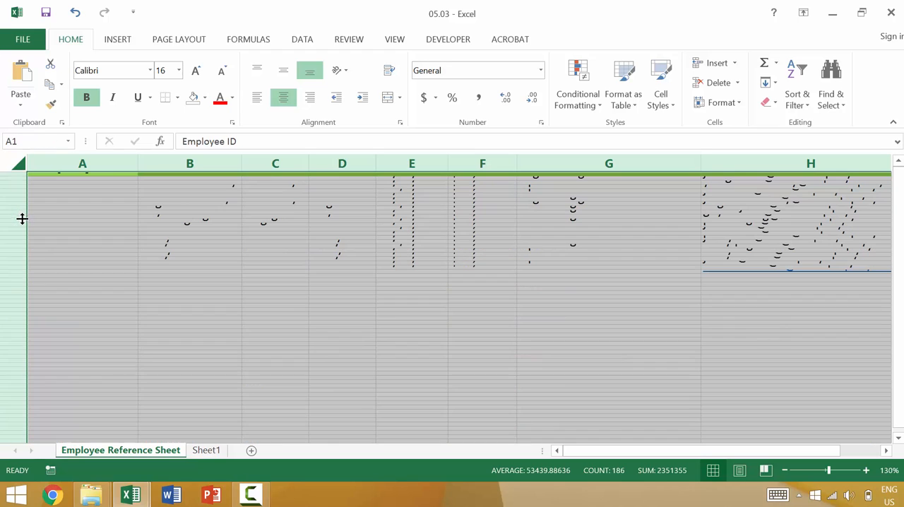
key("ctrl+z")
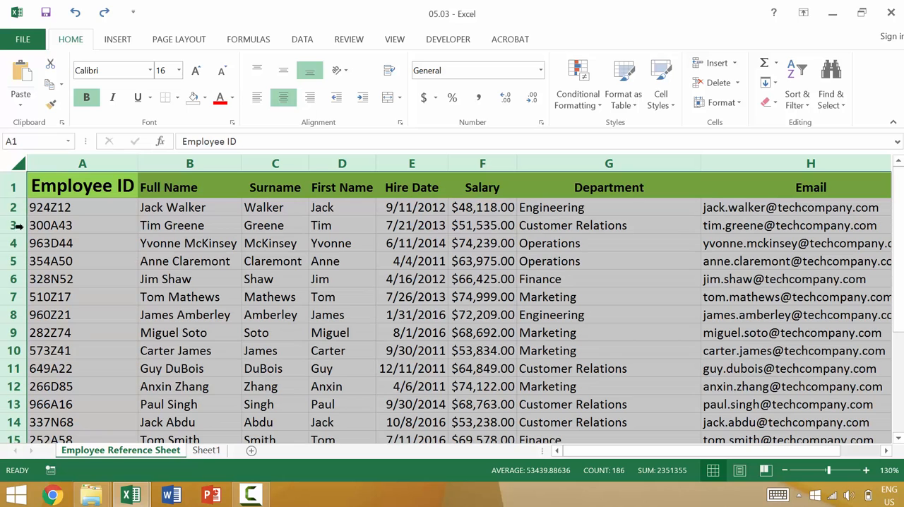
- Shrink all rows and all columns of the selected sheet to smaller uniform sizes so their text is cut off, and deselect the sheet
left_click_drag(23, 233, 19, 227)
left_click_drag(241, 163, 225, 163)
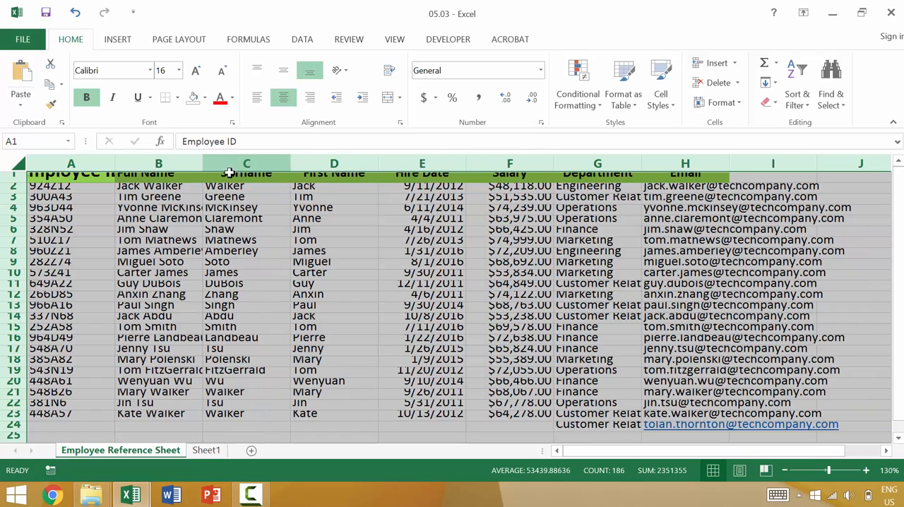
left_click(186, 242)
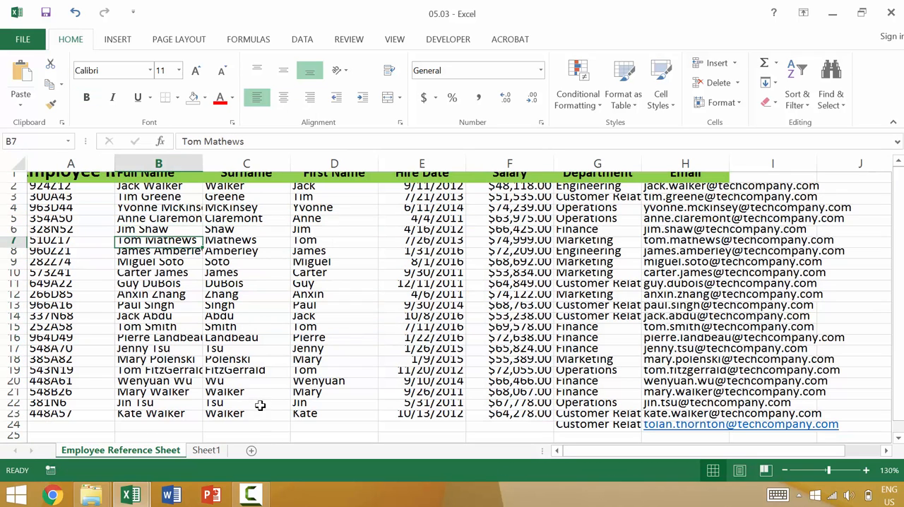
- Select the entire sheet, AutoFit all column widths and all row heights to their contents, and clear the selection
left_click(18, 158)
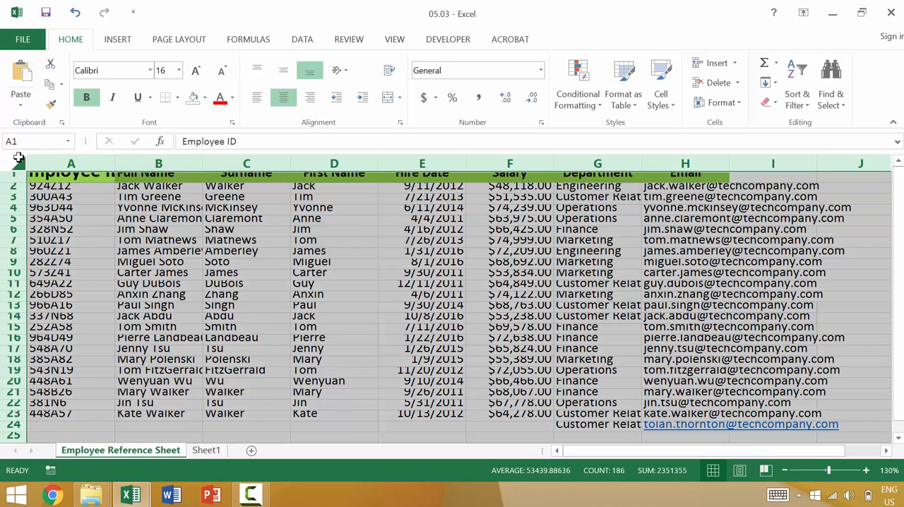
double_click(115, 157)
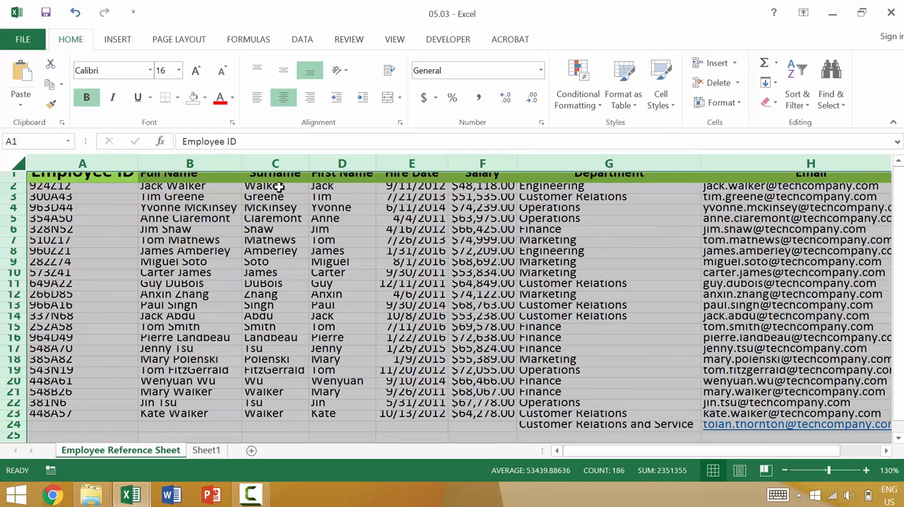
double_click(20, 202)
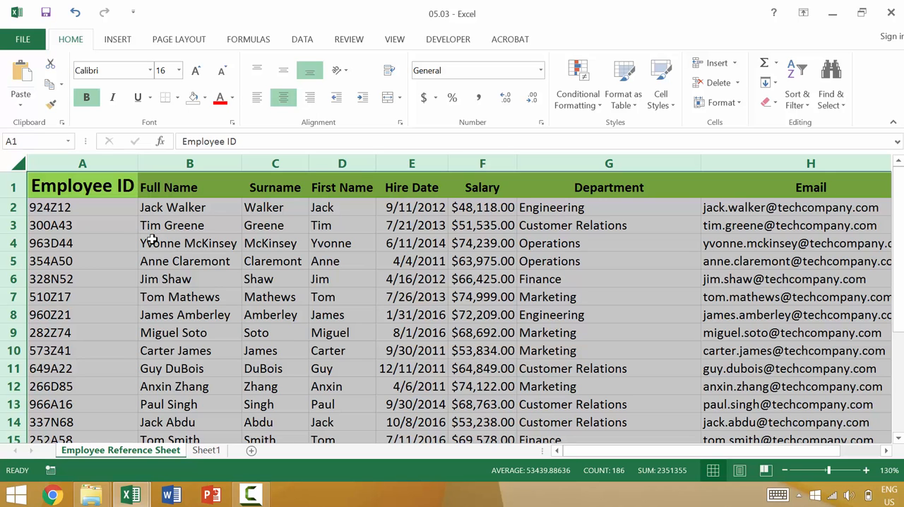
left_click(175, 227)
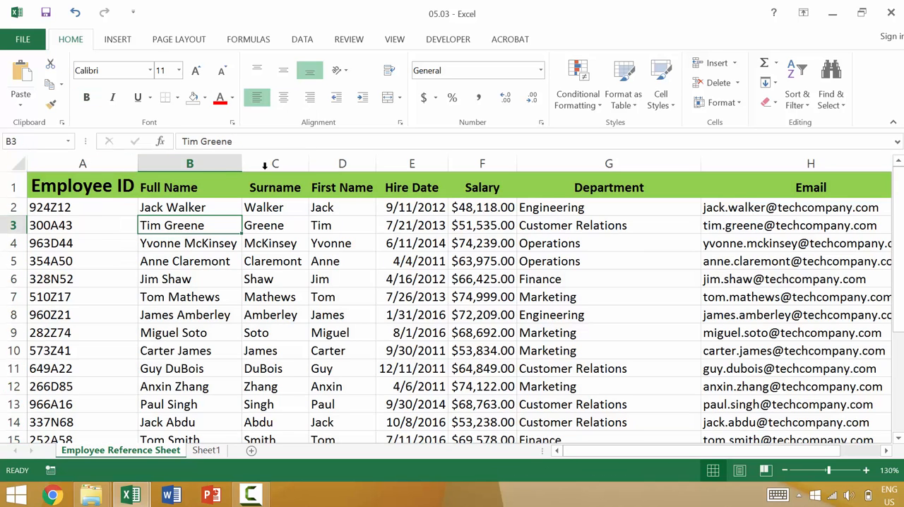
- Widen the Full Name column by about half and narrow the Employee ID column until its header is cut off
left_click_drag(243, 164, 285, 158)
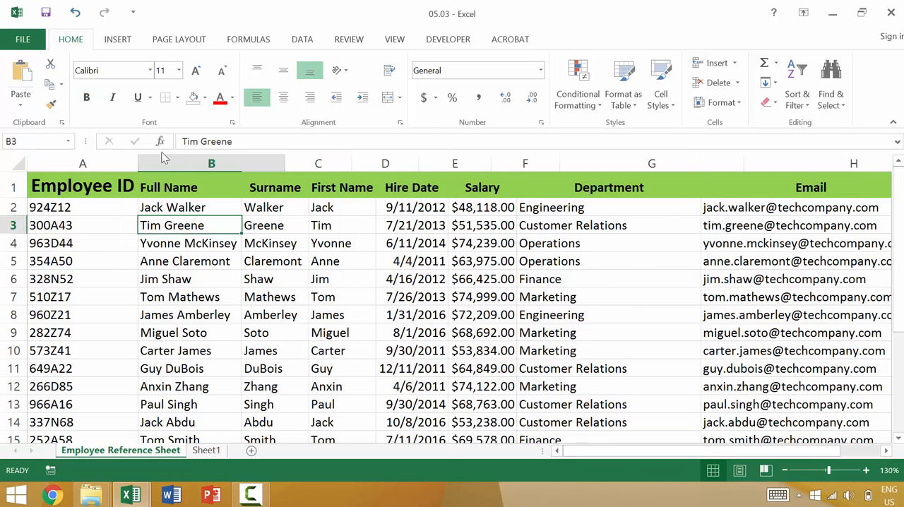
left_click_drag(138, 164, 121, 164)
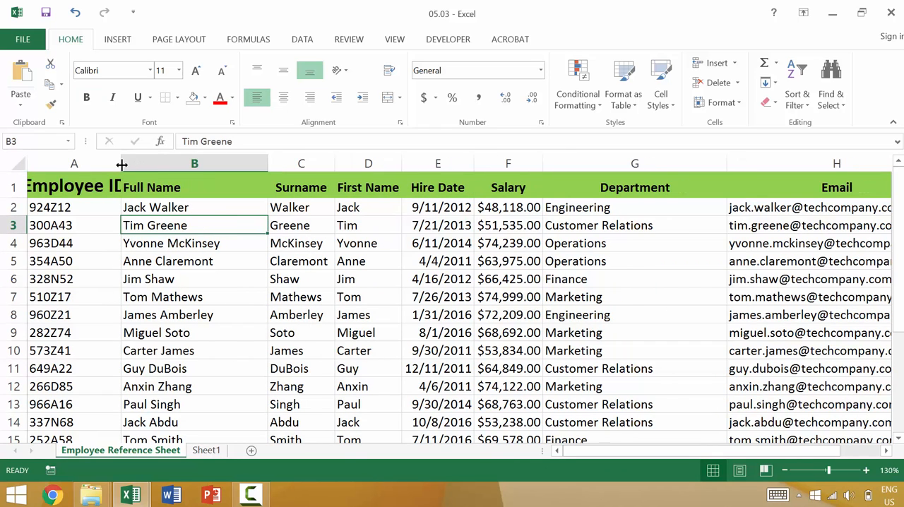
- AutoFit the Full Name column and the Employee ID column individually to their contents
left_click(206, 157)
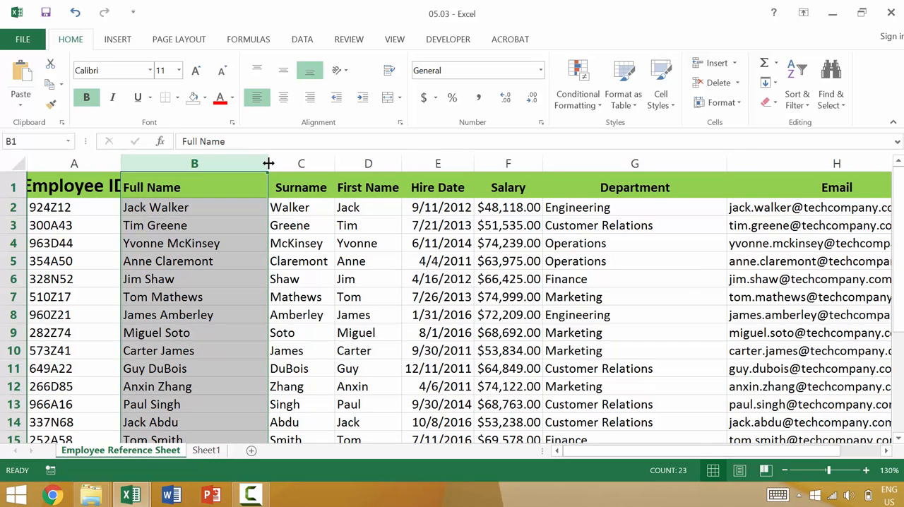
double_click(270, 163)
left_click(113, 163)
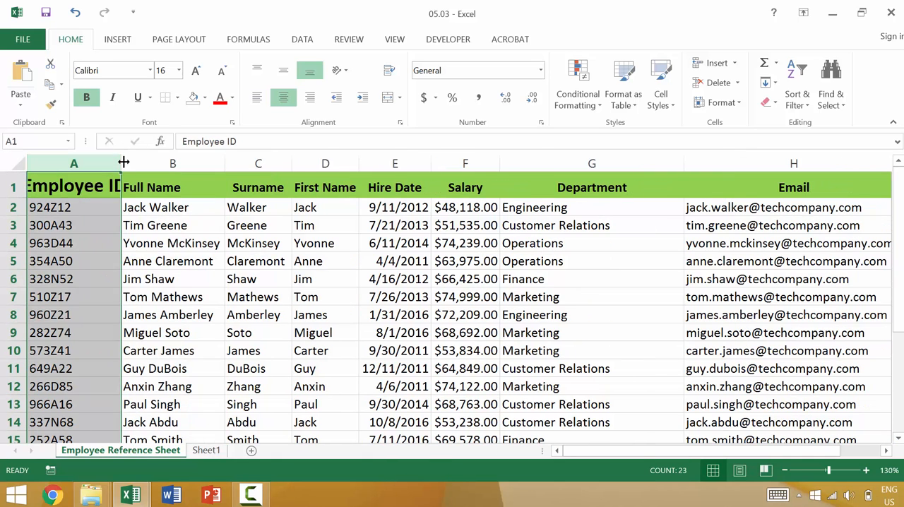
double_click(122, 163)
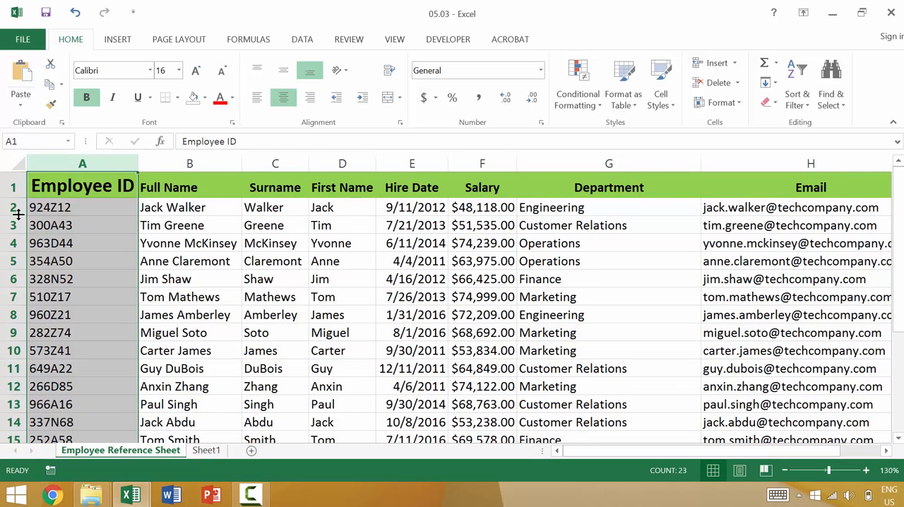
- Select the entire sheet, narrow its columns to one uniform width, and AutoFit all column widths to their contents
left_click_drag(18, 213, 19, 205)
left_click(224, 162)
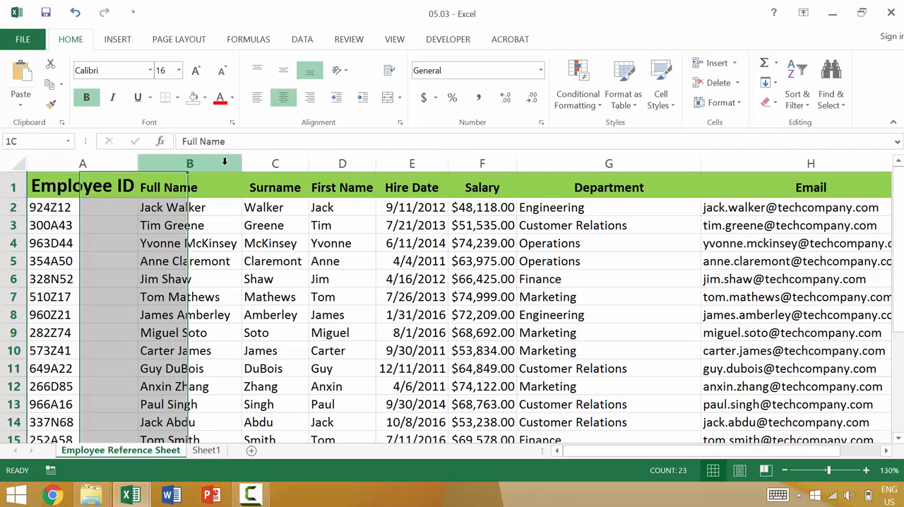
key("ctrl+a")
left_click(18, 163)
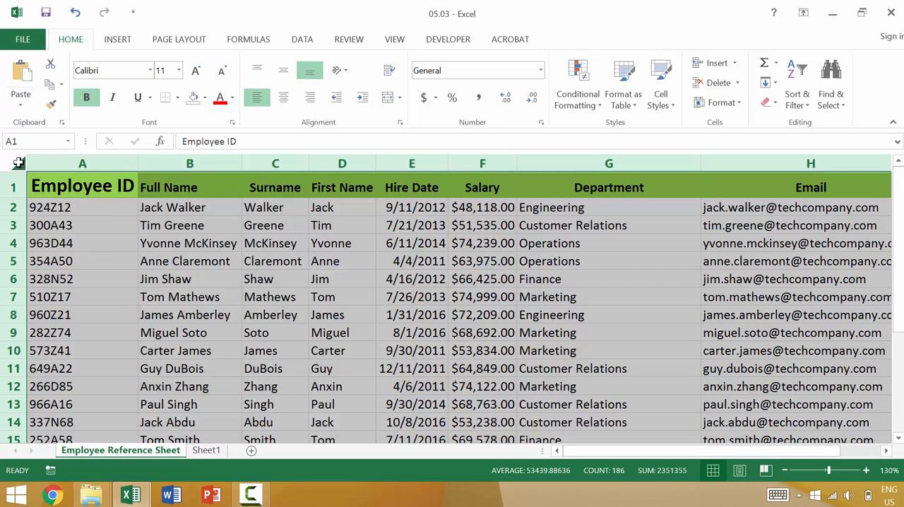
left_click_drag(136, 163, 127, 163)
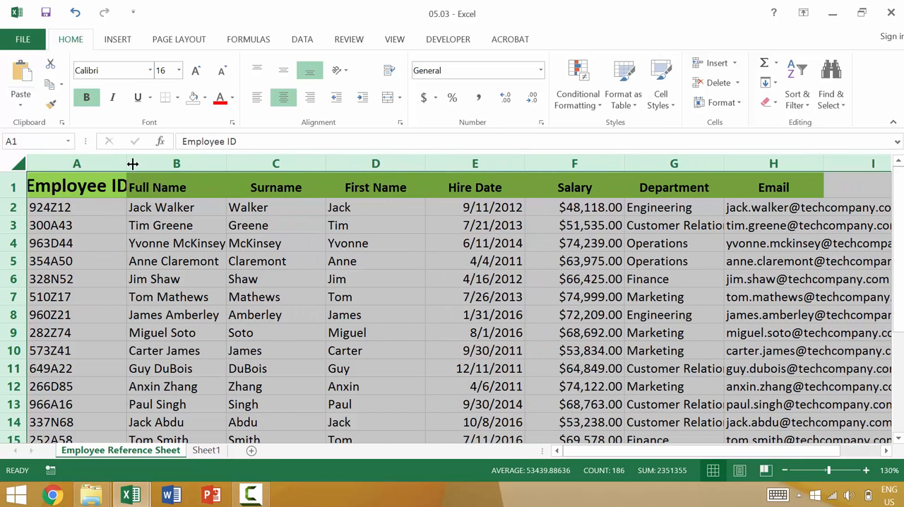
double_click(132, 163)
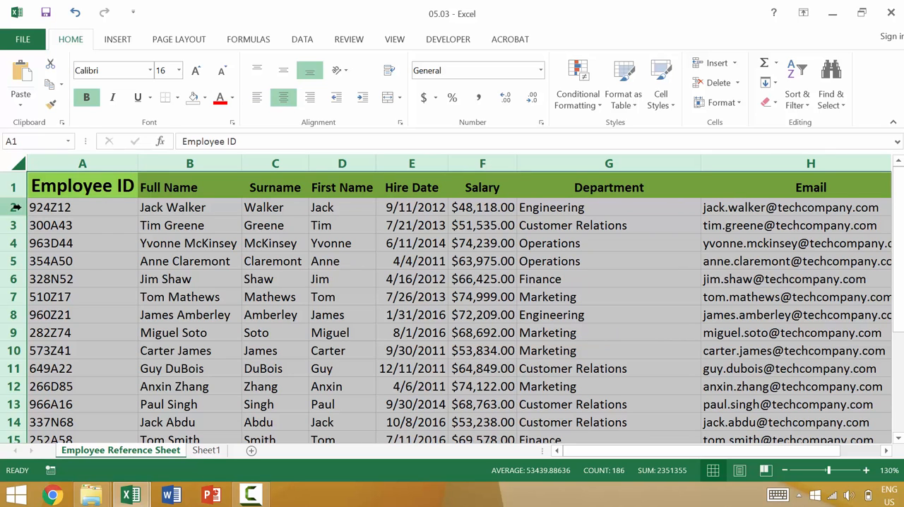
left_click(220, 281)
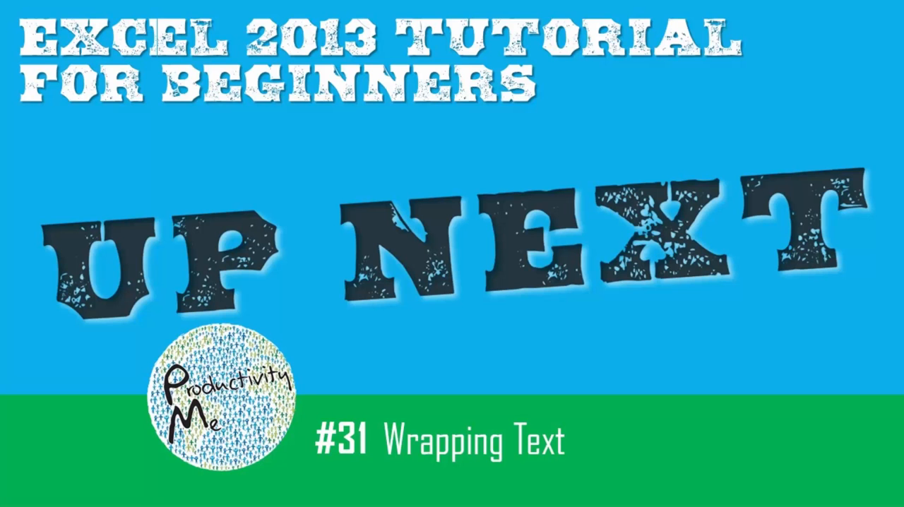